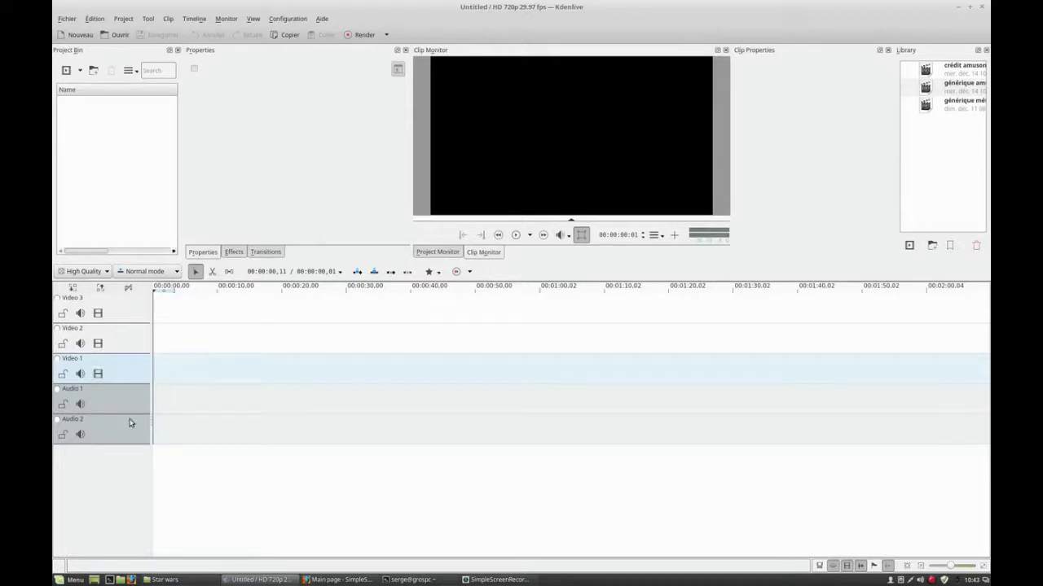
# Import fond desert black.png and Défilé de nuages sur le ciel d'Ardèche.mp4 from the Star wars folder into the project bin.
pyautogui.click(186, 579)
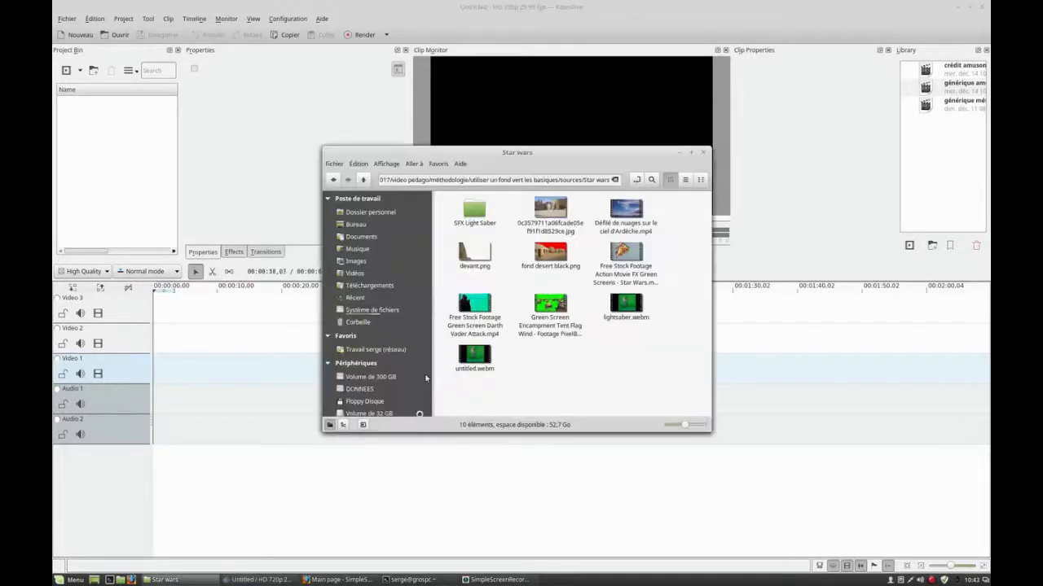
pyautogui.moveTo(556, 275); pyautogui.dragTo(85, 192)
pyautogui.moveTo(625, 213); pyautogui.dragTo(110, 167)
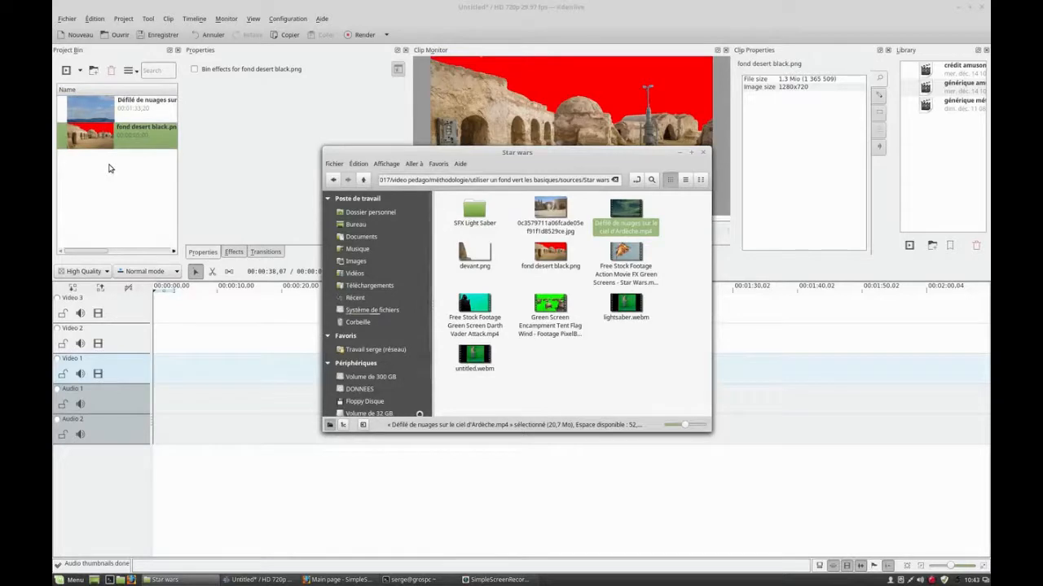
# Place the Défilé de nuages clip at the start of the Video 1 track and play a short preview of it.
pyautogui.click(325, 130)
pyautogui.moveTo(127, 118); pyautogui.dragTo(159, 372)
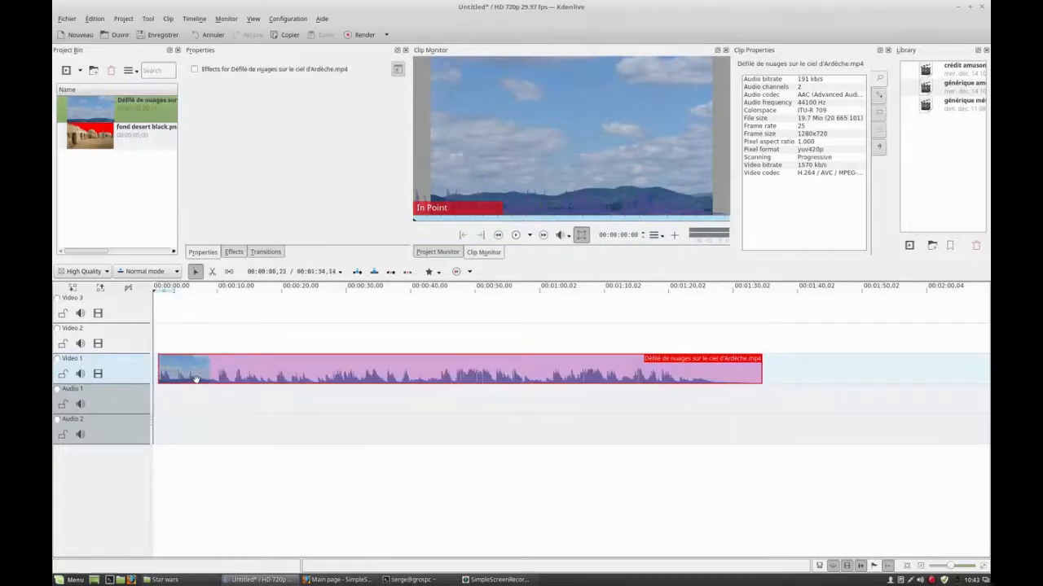
pyautogui.click(516, 235)
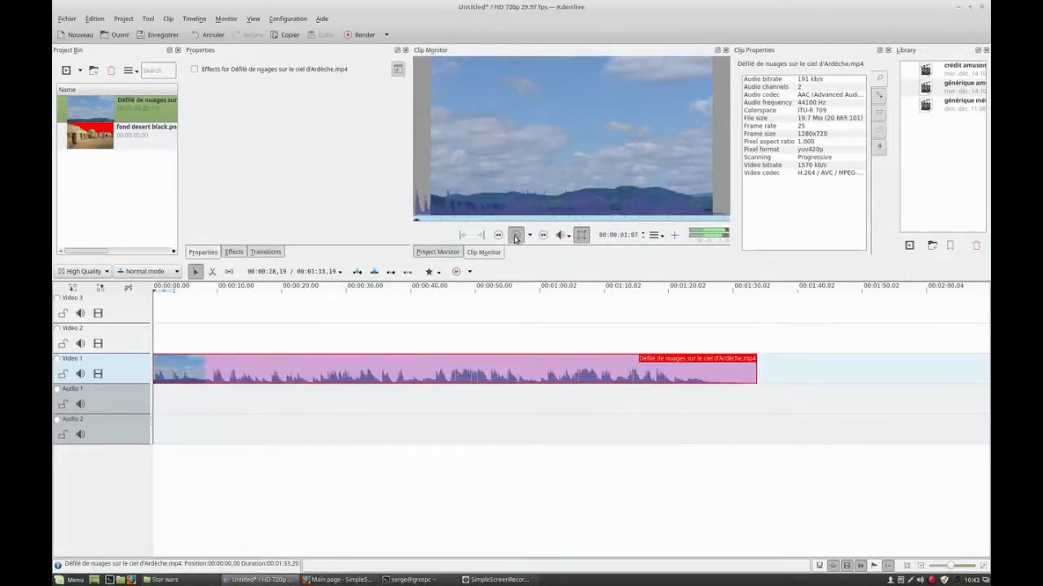
# Split the audio from the clouds clip, ungroup the two parts and delete the audio from the Audio 1 track.
pyautogui.rightClick(231, 373)
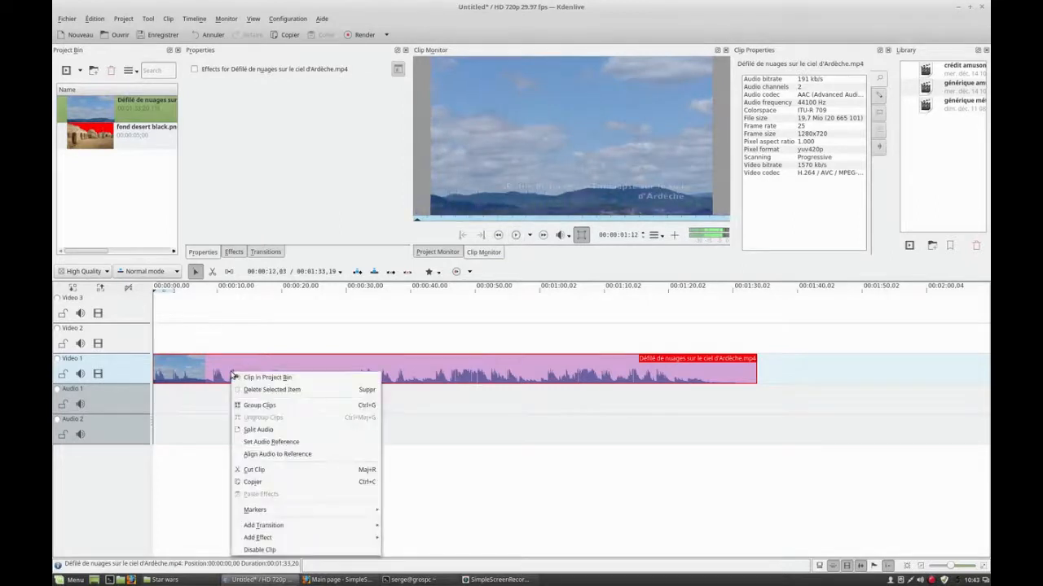
pyautogui.click(309, 430)
pyautogui.rightClick(256, 399)
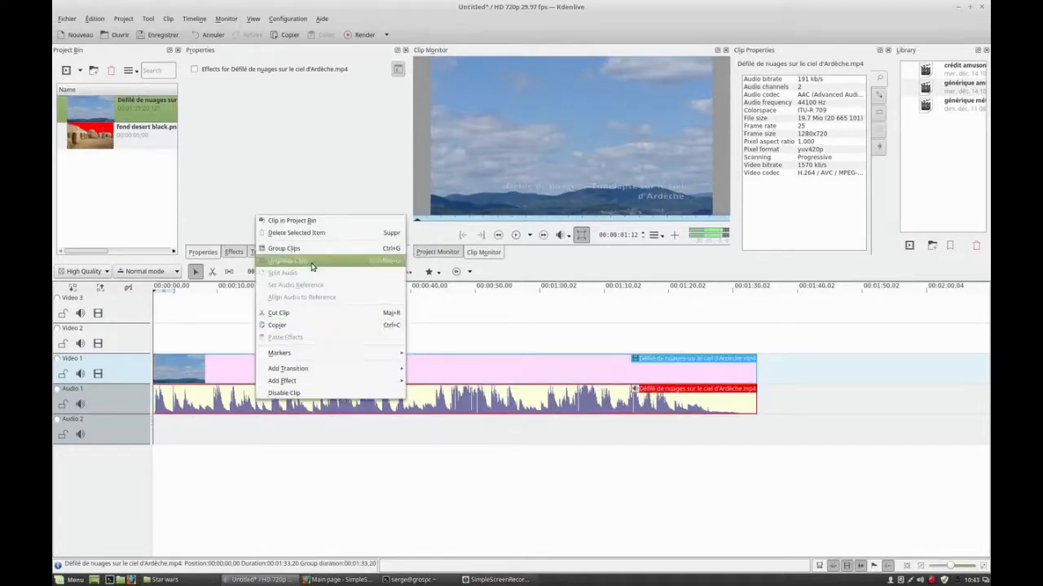
pyautogui.click(312, 263)
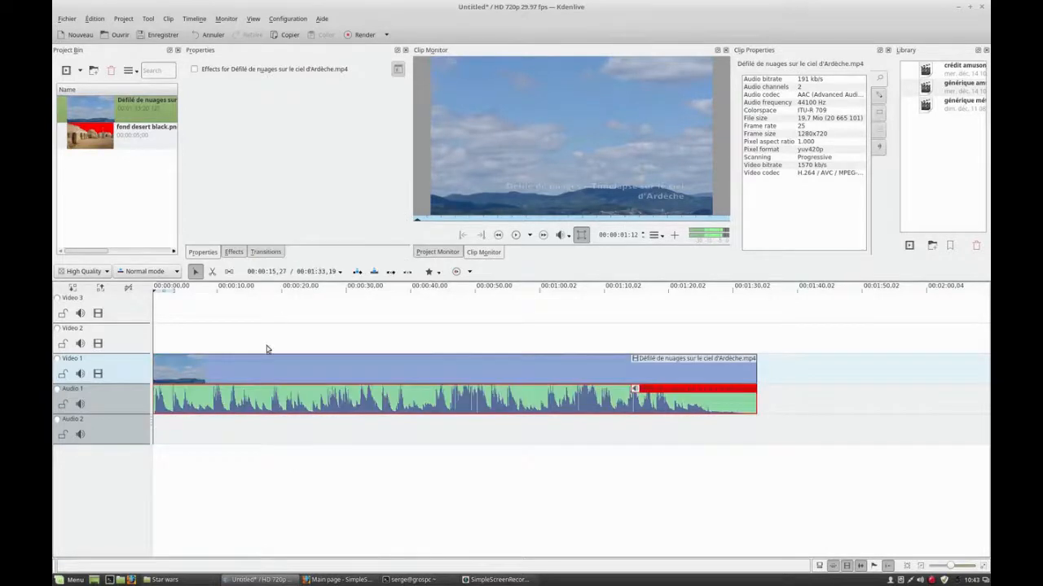
pyautogui.click(275, 377)
pyautogui.click(277, 399)
pyautogui.click(277, 375)
pyautogui.click(277, 399)
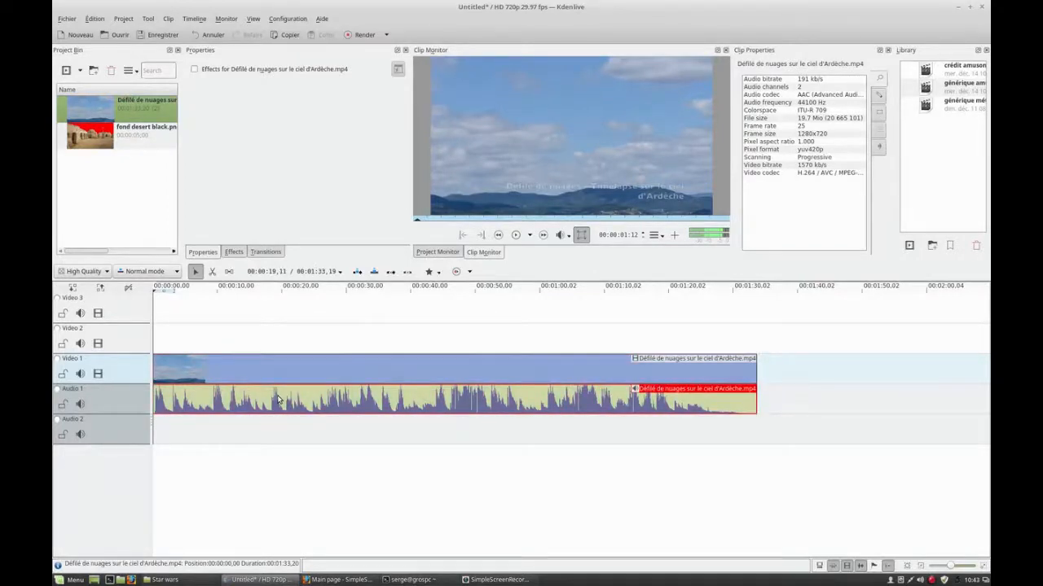
pyautogui.press('Delete')
# Place fond desert black.png at the start of the Video 2 track and apply the Chroma Key effect to it.
pyautogui.moveTo(122, 140); pyautogui.dragTo(161, 341)
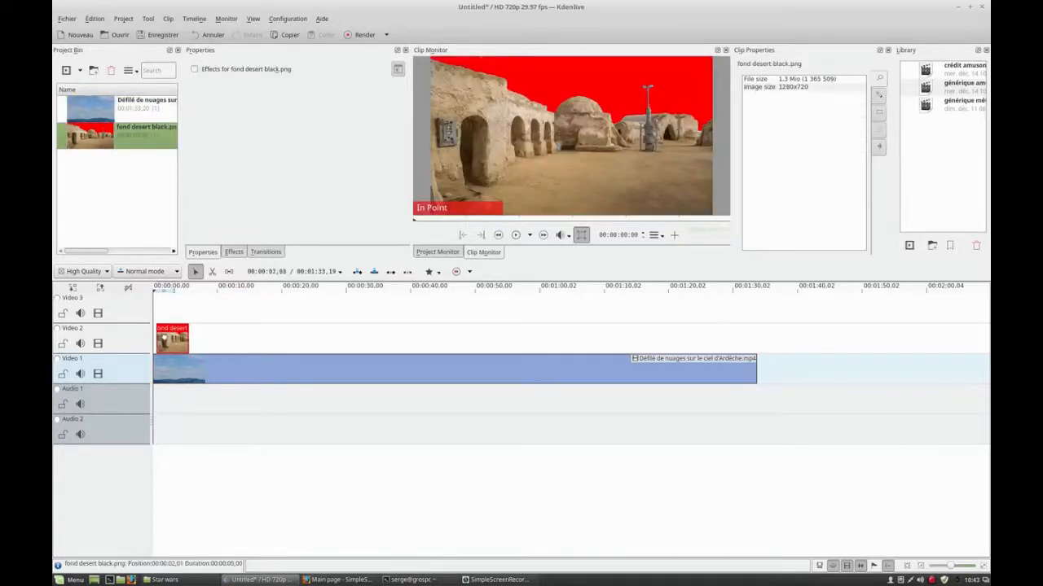
pyautogui.click(165, 290)
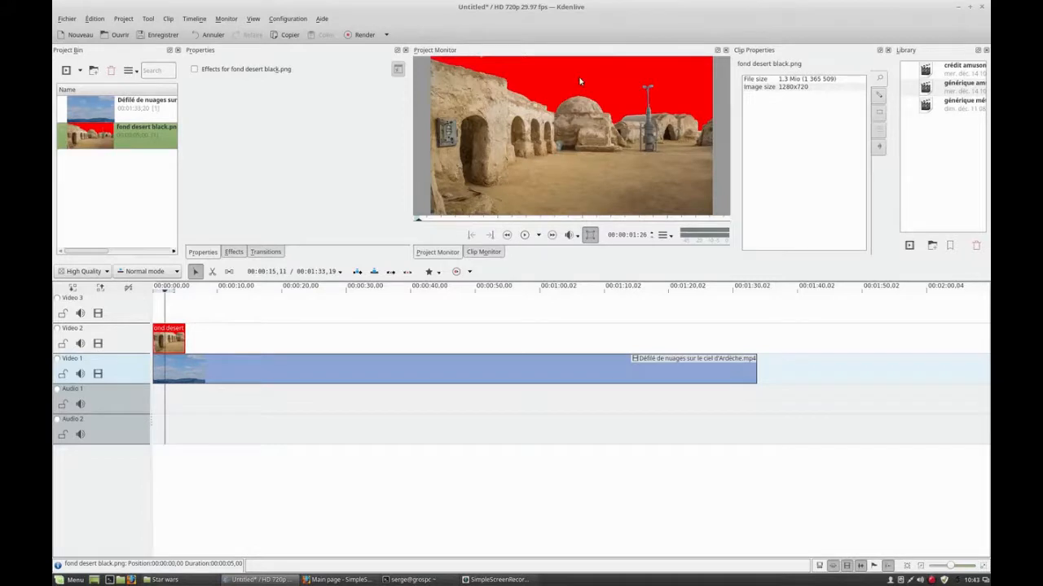
pyautogui.click(234, 251)
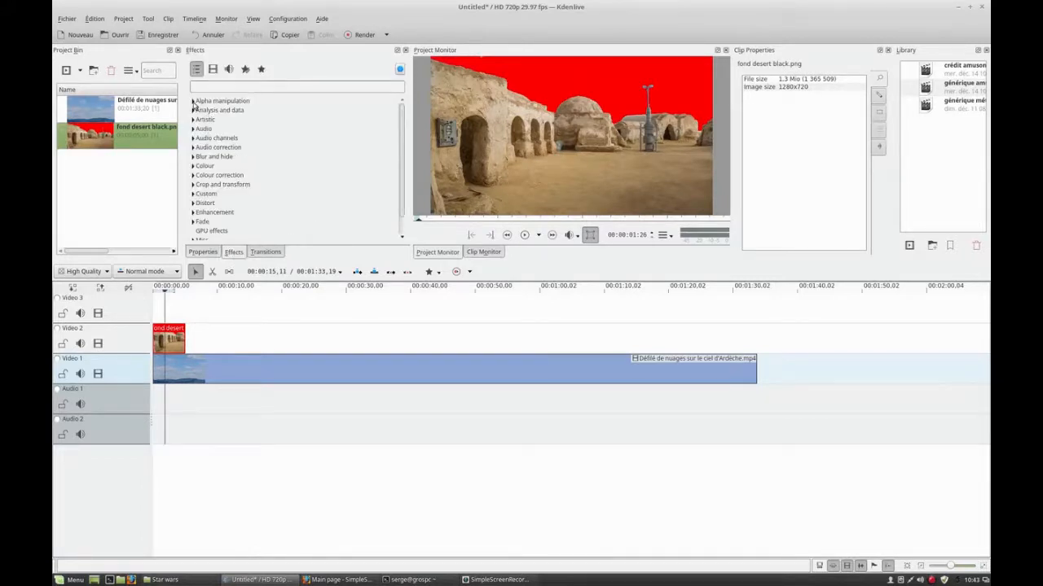
pyautogui.click(193, 102)
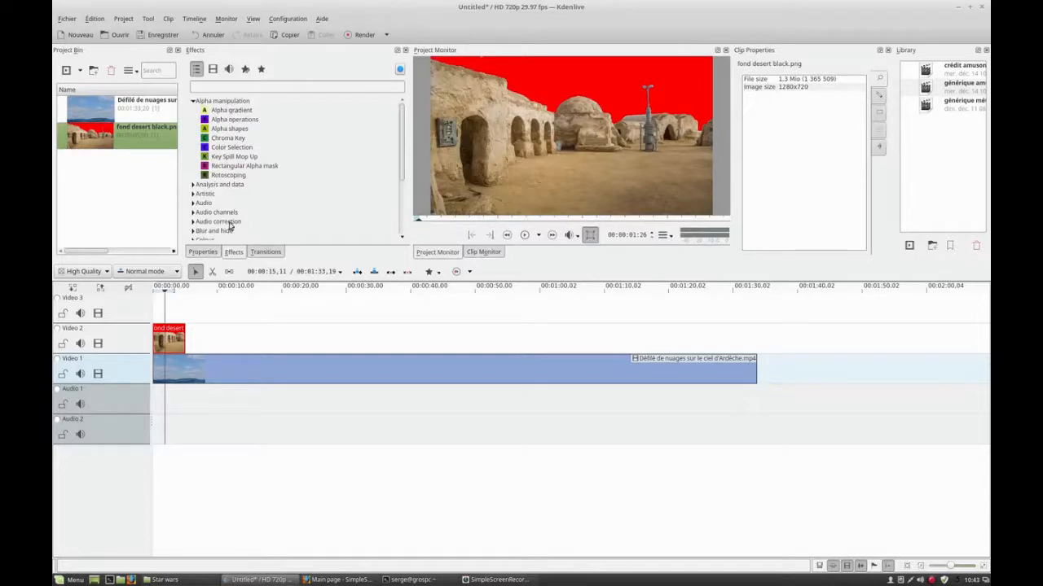
pyautogui.moveTo(228, 140); pyautogui.dragTo(174, 339)
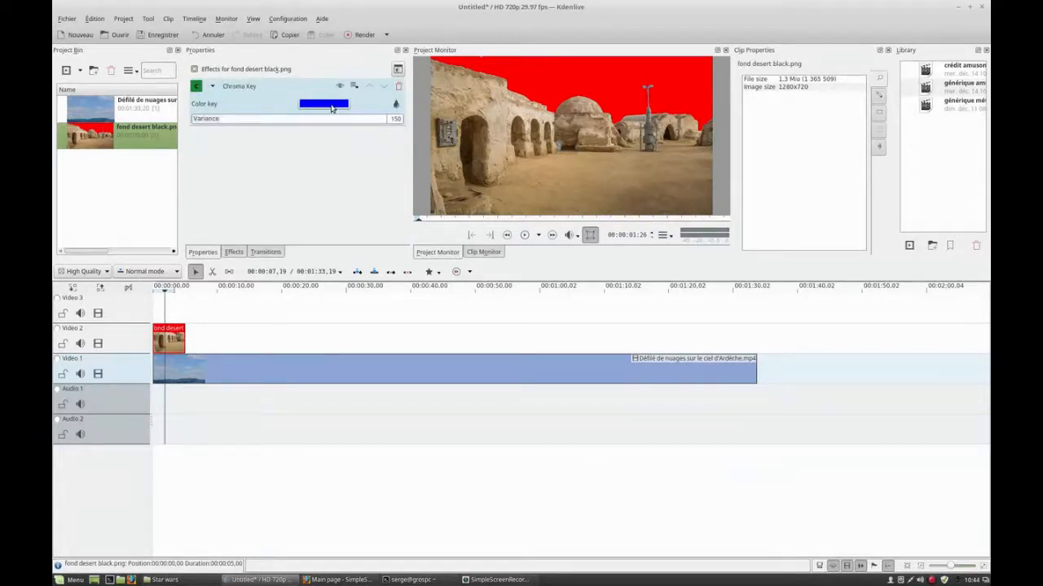
# Set the desert image's Chroma Key color by sampling the red sky in the preview.
pyautogui.click(332, 108)
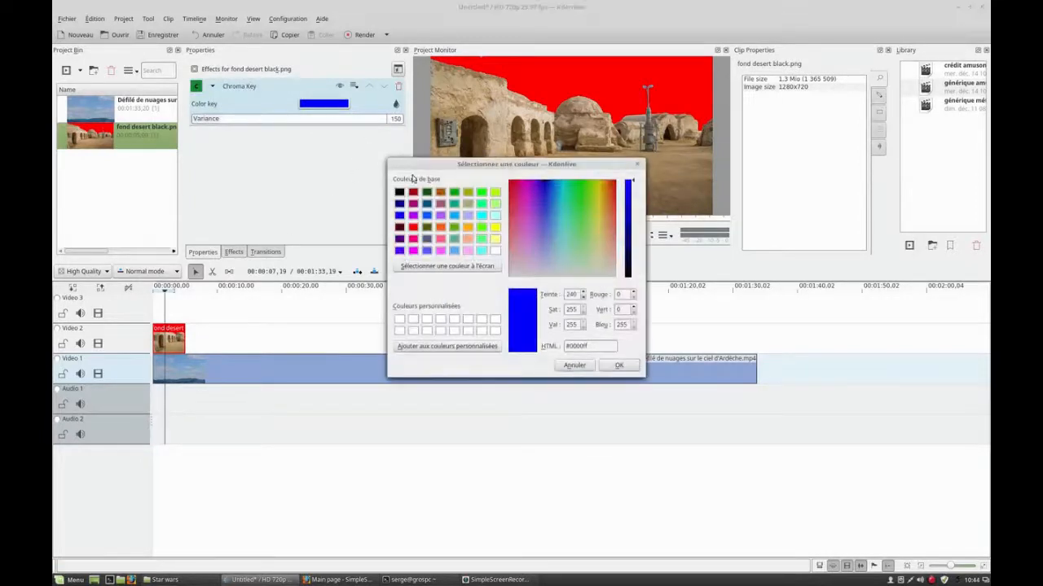
pyautogui.click(458, 267)
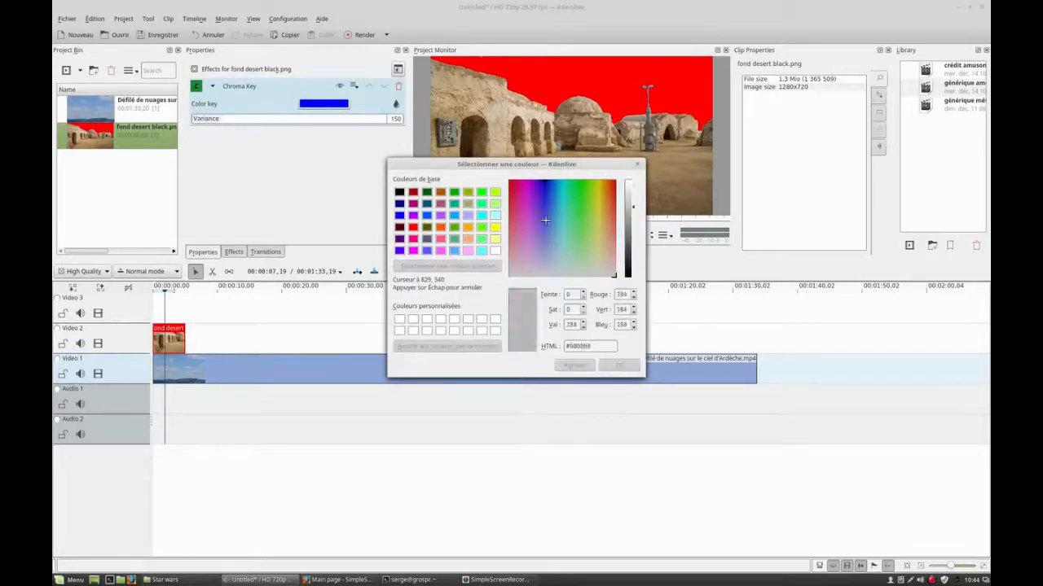
pyautogui.click(545, 85)
pyautogui.click(618, 364)
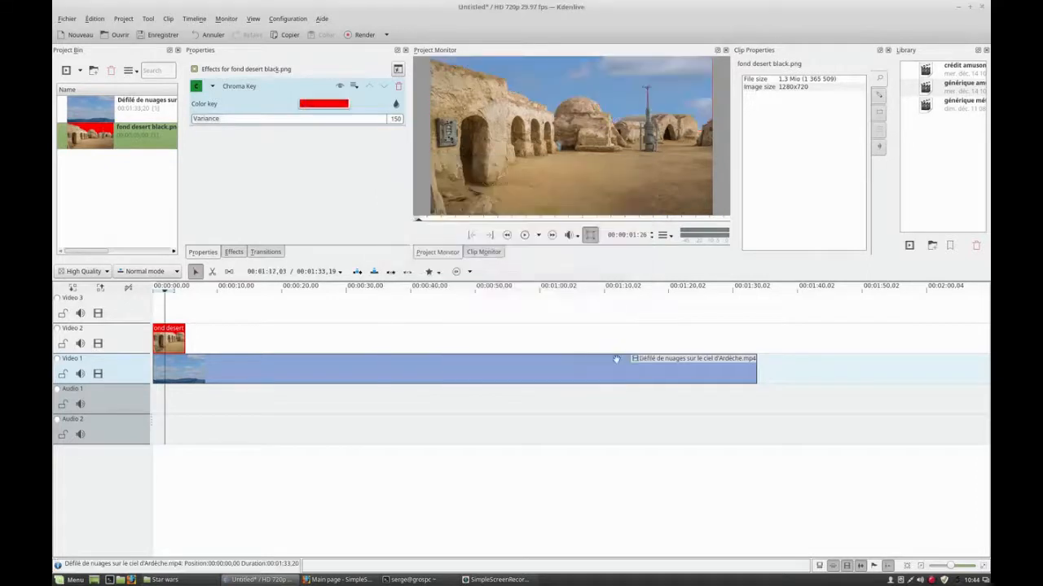
# Preview the keyed sky, and extend the desert image on Video 2 to the end of the clouds clip.
pyautogui.click(157, 290)
pyautogui.moveTo(157, 289); pyautogui.dragTo(174, 290)
pyautogui.moveTo(185, 335); pyautogui.dragTo(757, 328)
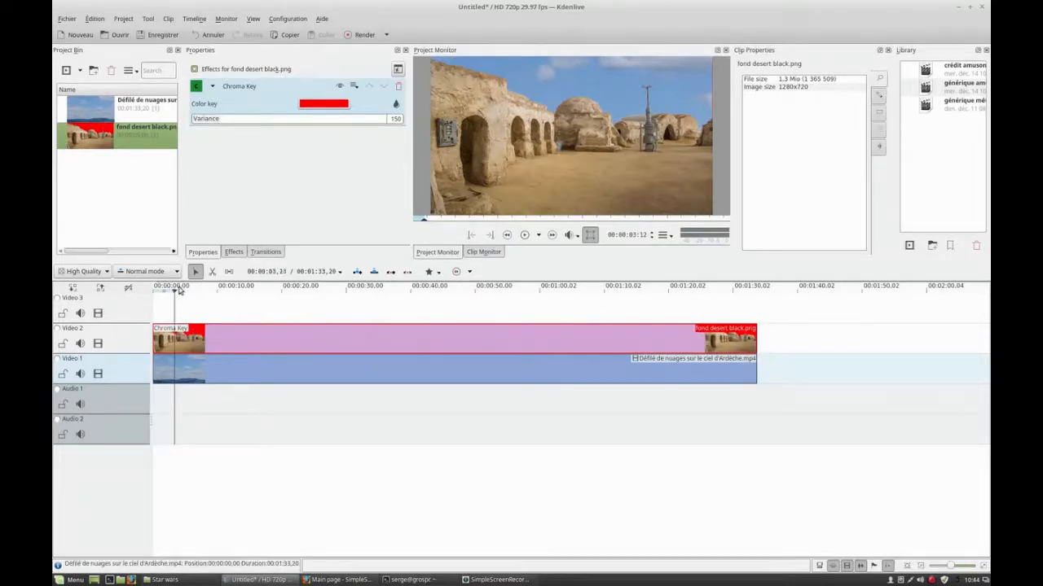
# Trim the starts of the desert and clouds clips to 00:00:52:12, and move both back to the start of the timeline.
pyautogui.moveTo(183, 292); pyautogui.dragTo(491, 283)
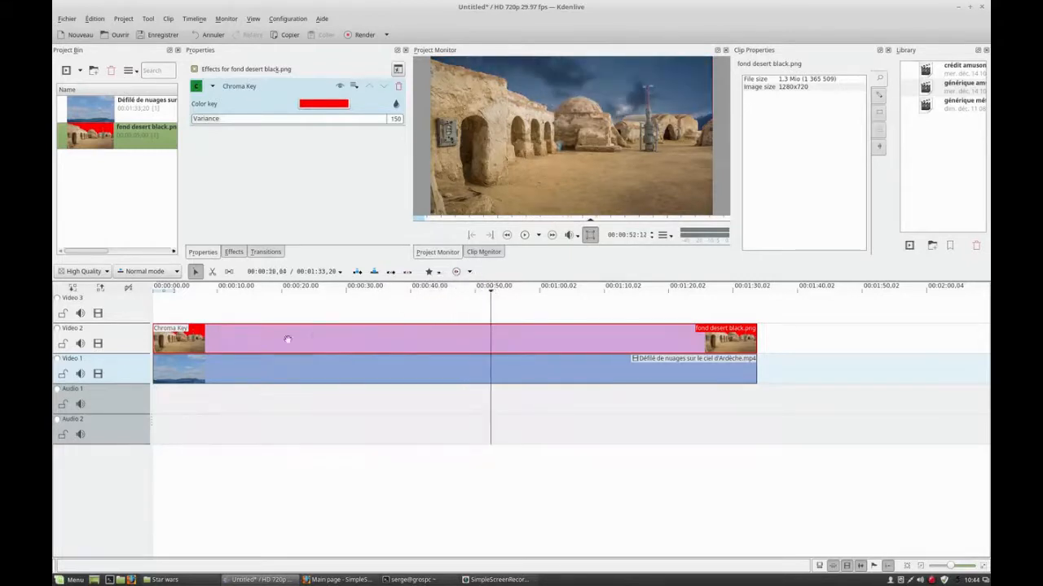
pyautogui.moveTo(161, 332); pyautogui.dragTo(491, 364)
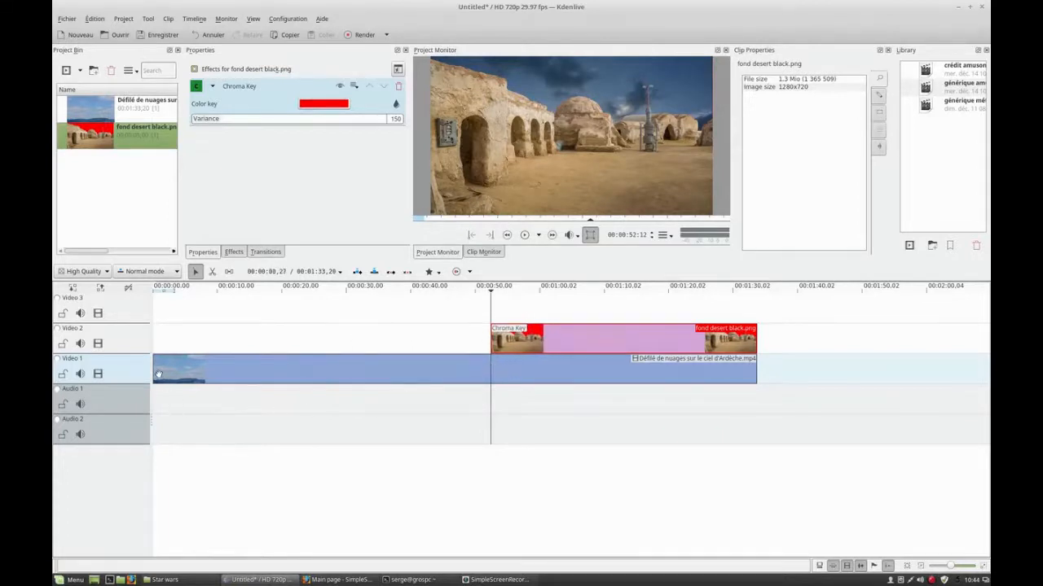
pyautogui.moveTo(155, 372); pyautogui.dragTo(489, 403)
pyautogui.moveTo(565, 345); pyautogui.dragTo(201, 340)
pyautogui.moveTo(558, 375); pyautogui.dragTo(240, 379)
# Add an Affine transition between the desert image and the clouds clip, with its track set to Video 1.
pyautogui.click(272, 295)
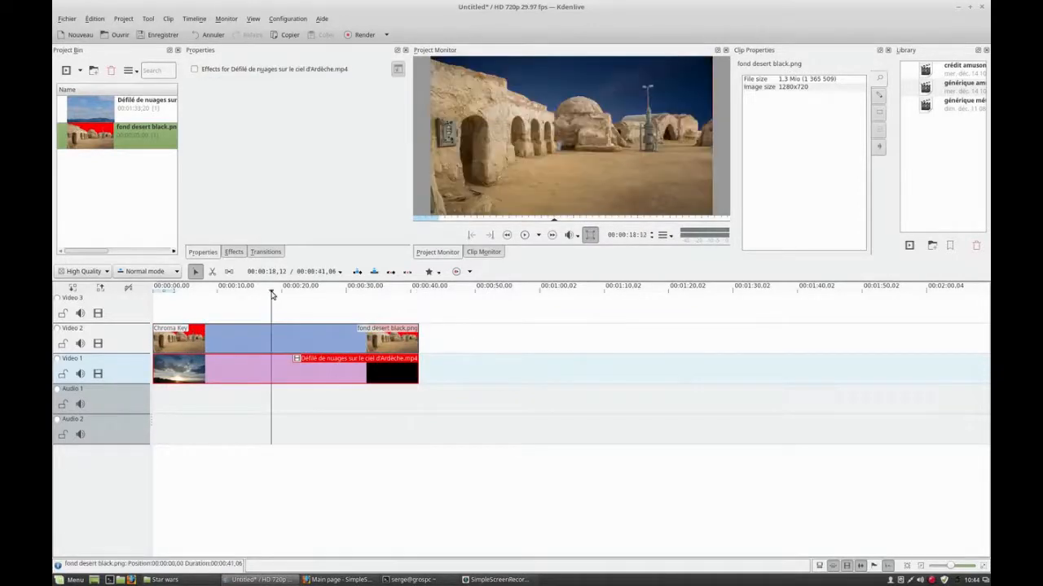
pyautogui.click(265, 251)
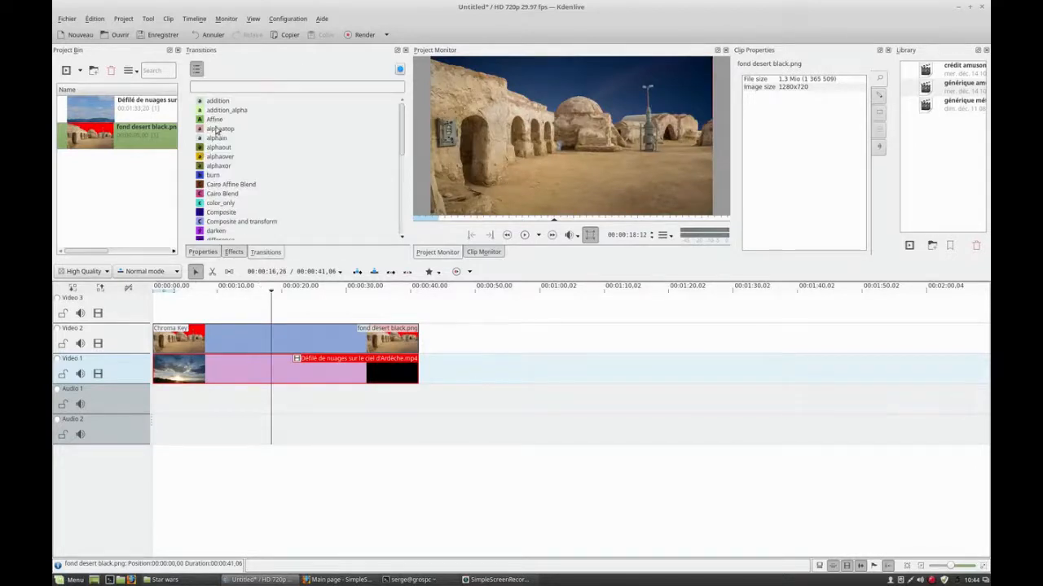
pyautogui.moveTo(214, 121); pyautogui.dragTo(317, 354)
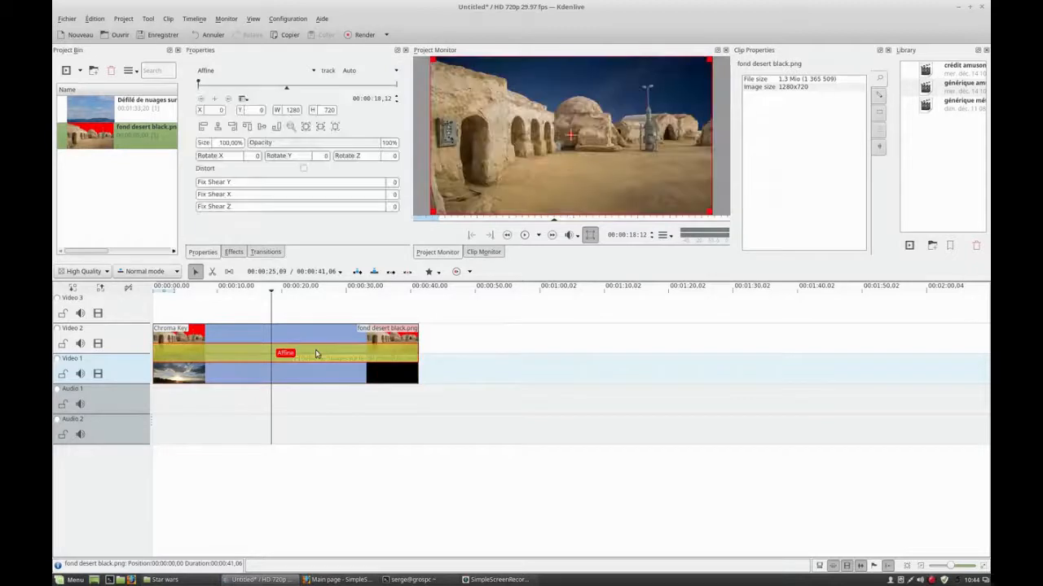
pyautogui.click(353, 72)
pyautogui.click(364, 84)
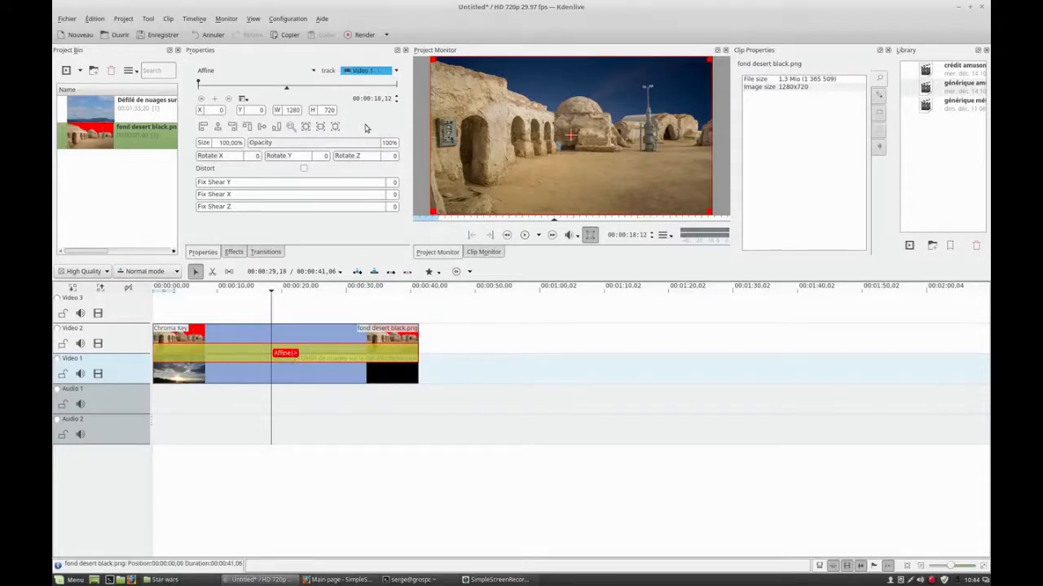
# Rename the Video 1 track as "nuages" and the Video 2 track as "fond".
pyautogui.click(72, 360)
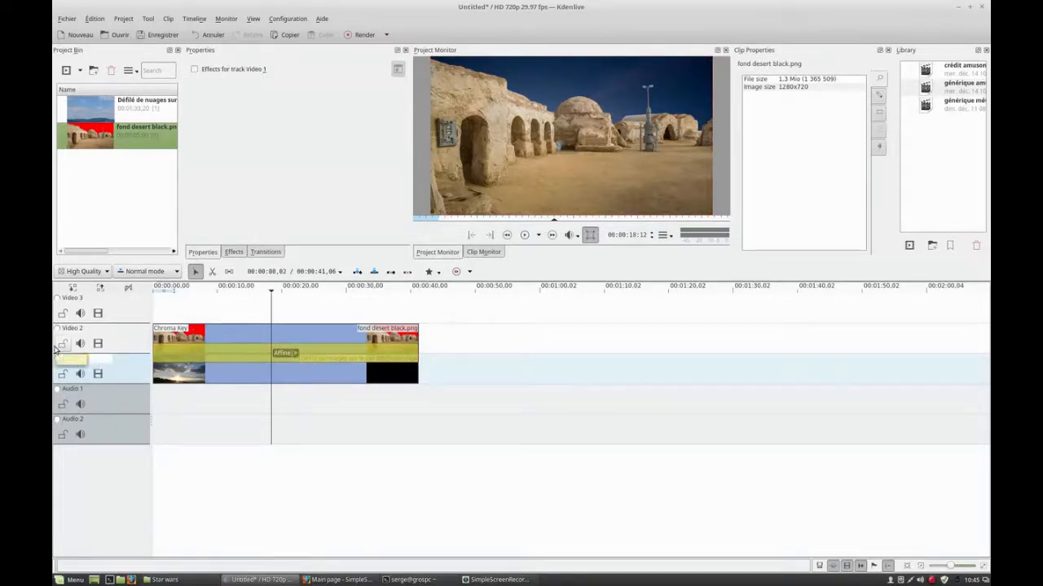
pyautogui.click(81, 329)
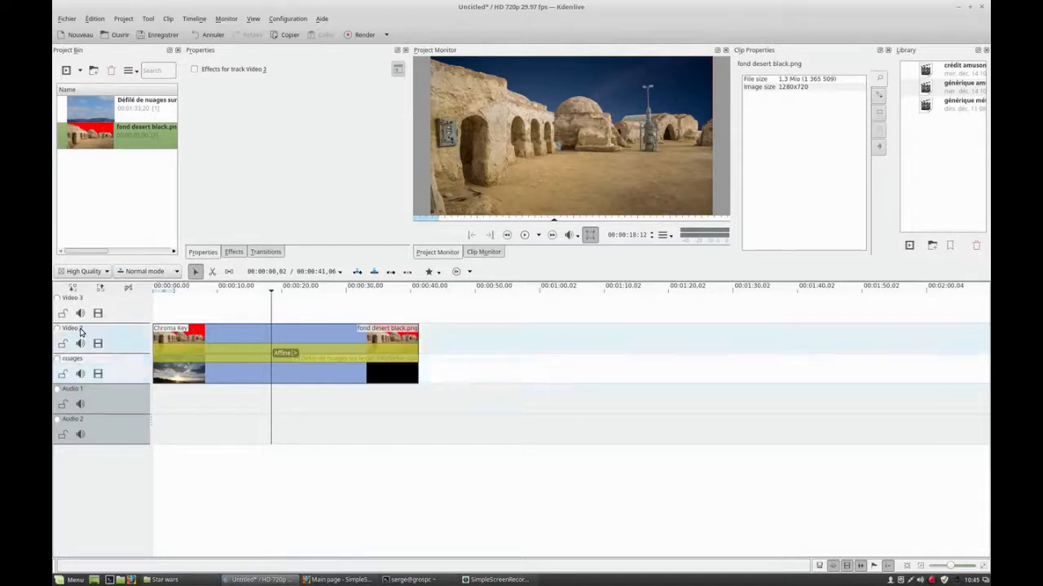
pyautogui.doubleClick(89, 330)
pyautogui.press('BackSpace')
pyautogui.write('fond')
pyautogui.click(218, 312)
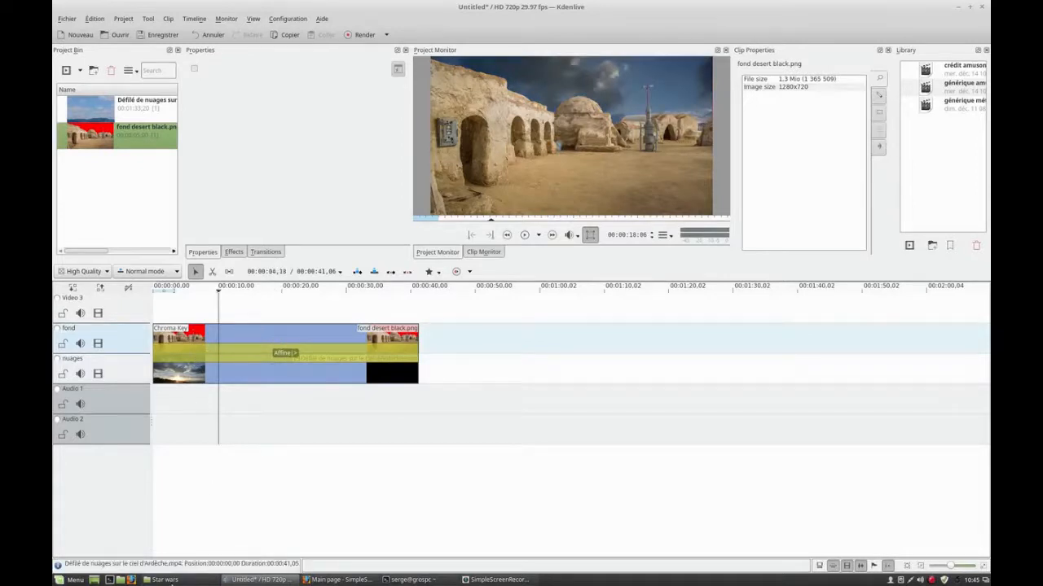
# Import lightsaber.webm from the Star wars folder and place it at the start of the Video 3 track.
pyautogui.click(163, 579)
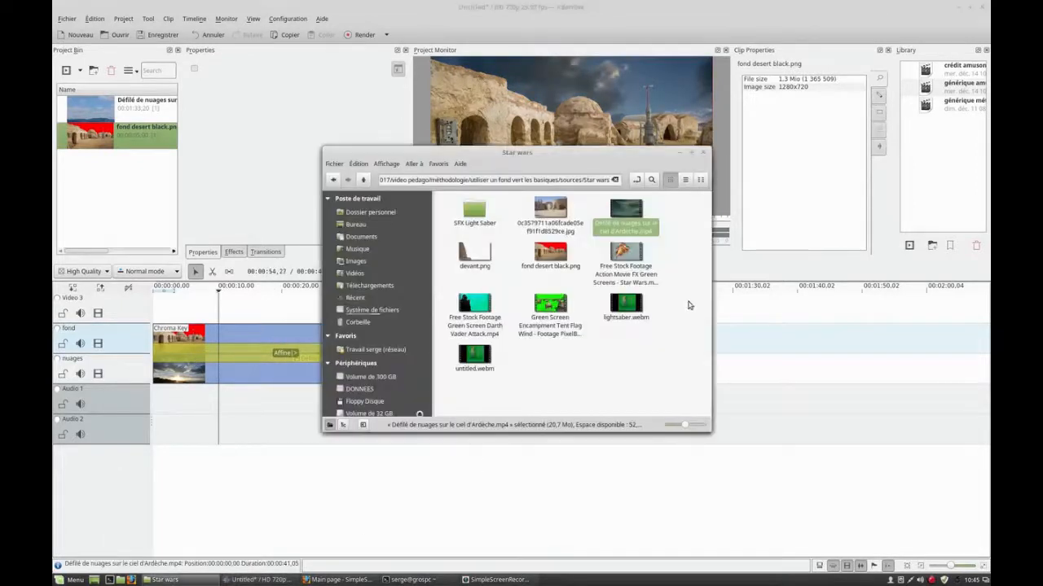
pyautogui.moveTo(626, 304); pyautogui.dragTo(99, 200)
pyautogui.click(88, 163)
pyautogui.moveTo(87, 164); pyautogui.dragTo(178, 312)
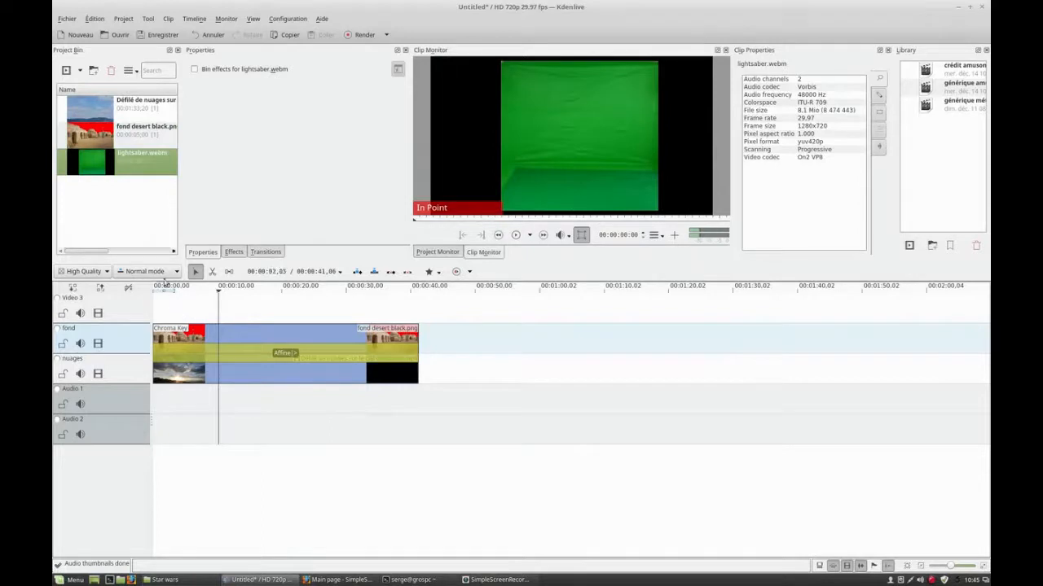
pyautogui.moveTo(94, 161); pyautogui.dragTo(220, 294)
# Apply a Chroma Key effect to the lightsaber clip, sampling the green backdrop beside the actor as its color key.
pyautogui.click(234, 251)
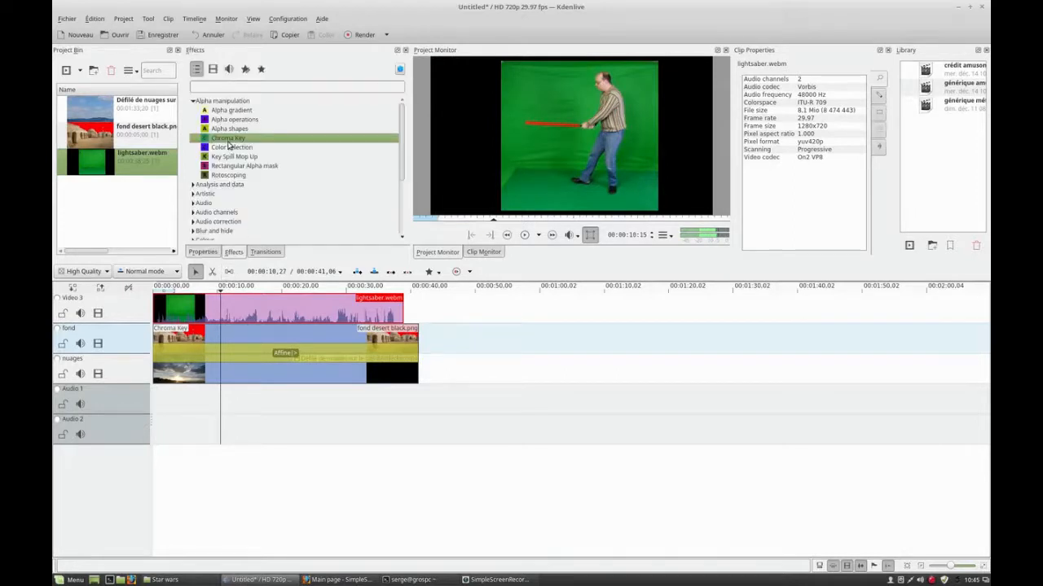
pyautogui.moveTo(229, 140); pyautogui.dragTo(230, 307)
pyautogui.click(318, 104)
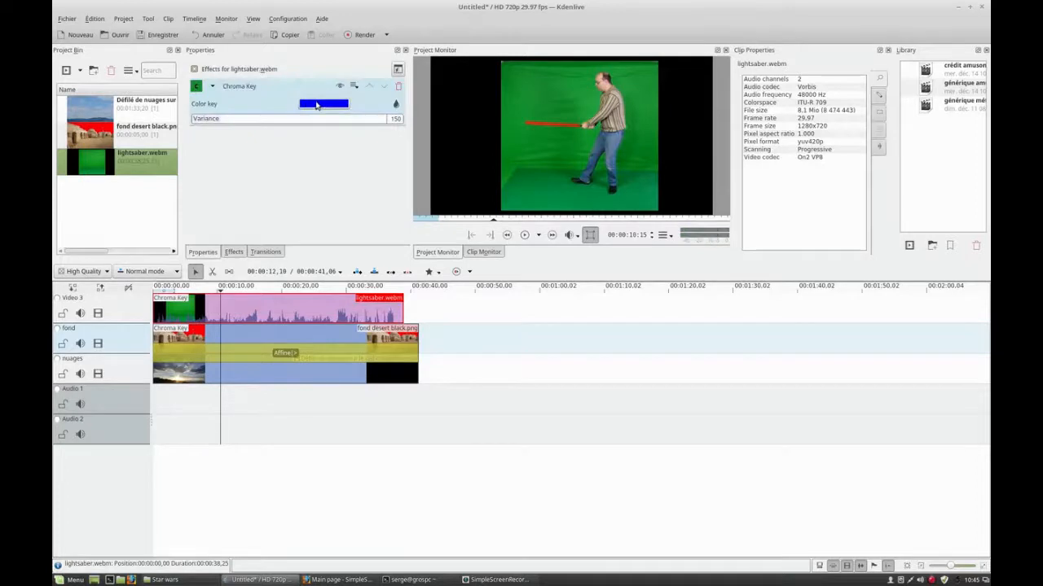
pyautogui.click(461, 266)
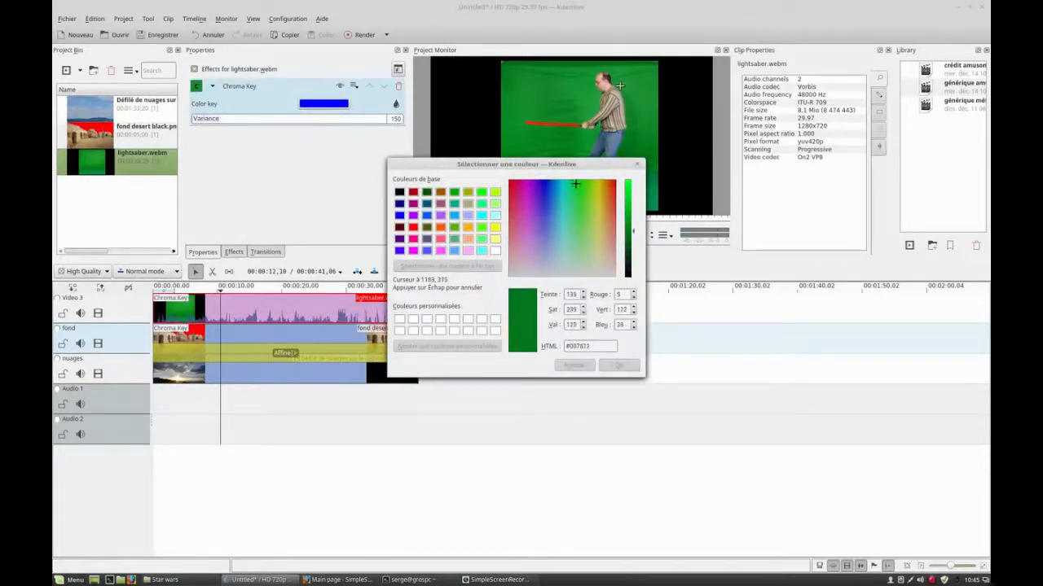
pyautogui.click(619, 86)
pyautogui.click(617, 365)
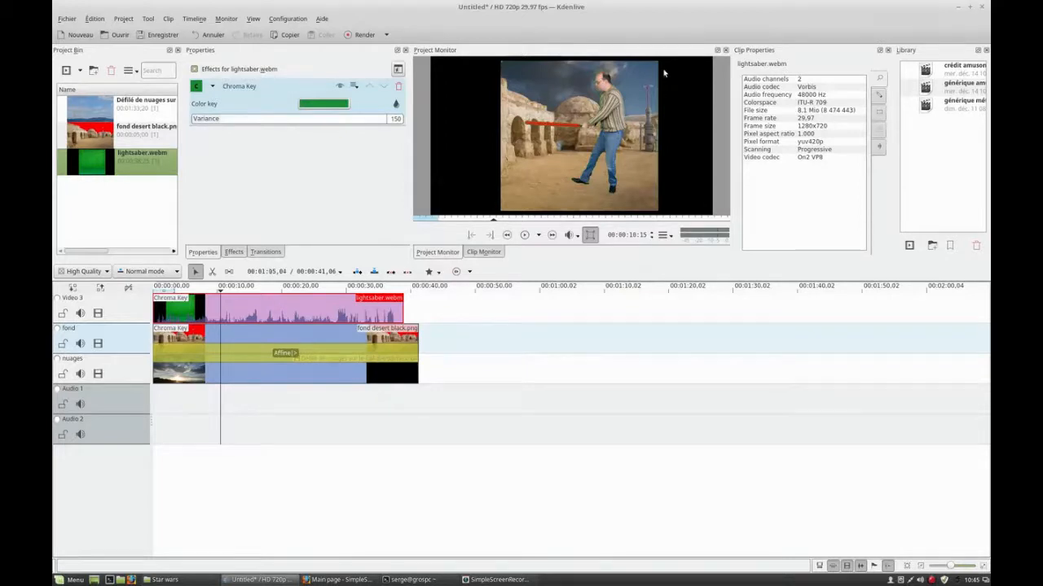
# Add an Affine transition between the lightsaber clip and the fond track, stretched to the end of the lightsaber clip.
pyautogui.click(264, 252)
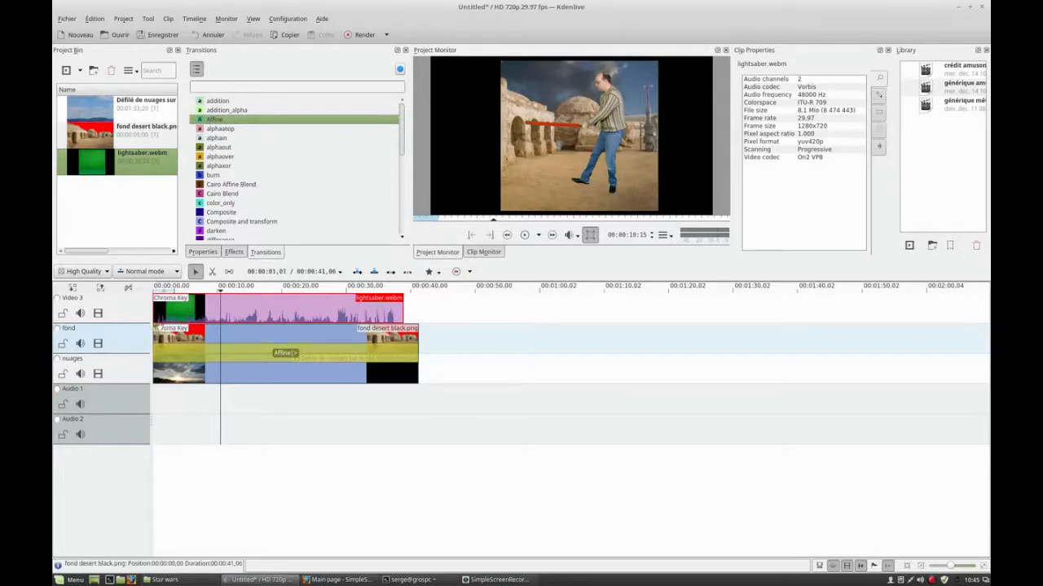
pyautogui.scroll(1, 159, 325)
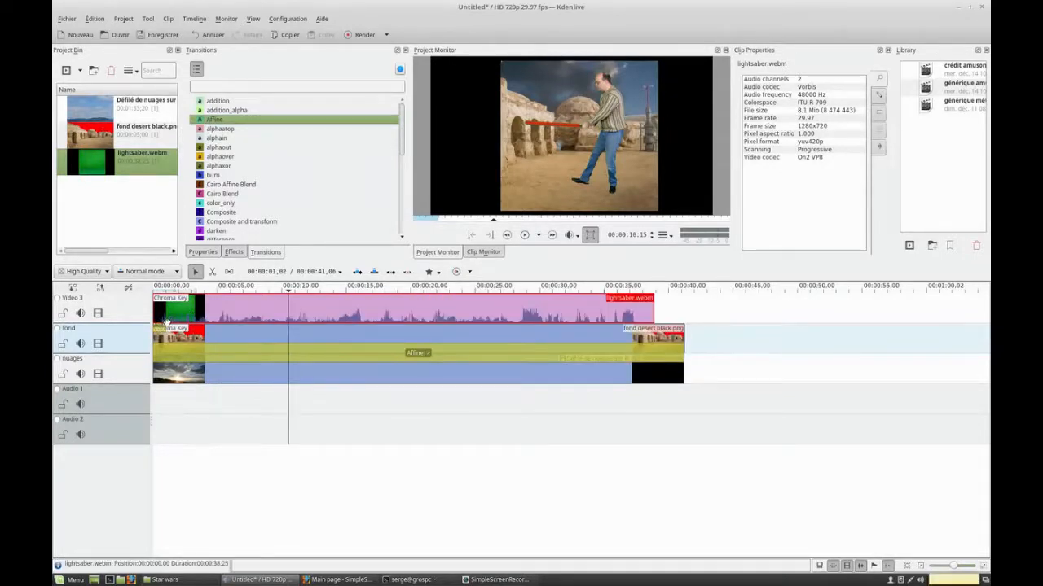
pyautogui.click(161, 321)
pyautogui.moveTo(204, 325); pyautogui.dragTo(655, 338)
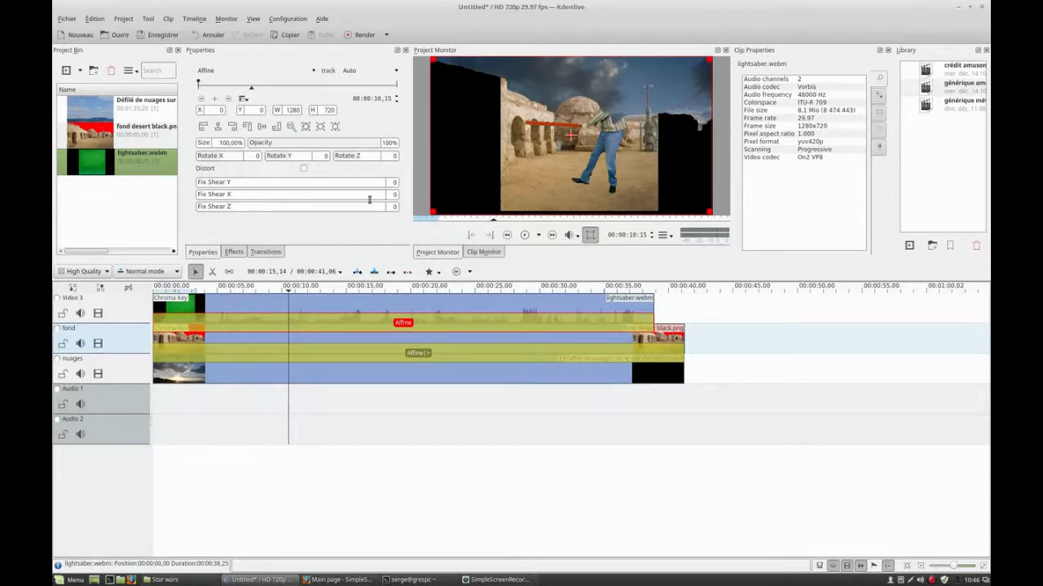
# Set the lightsaber Affine transition's track to nuages and add a Crop, Scale and Tilt effect to the lightsaber clip.
pyautogui.click(372, 73)
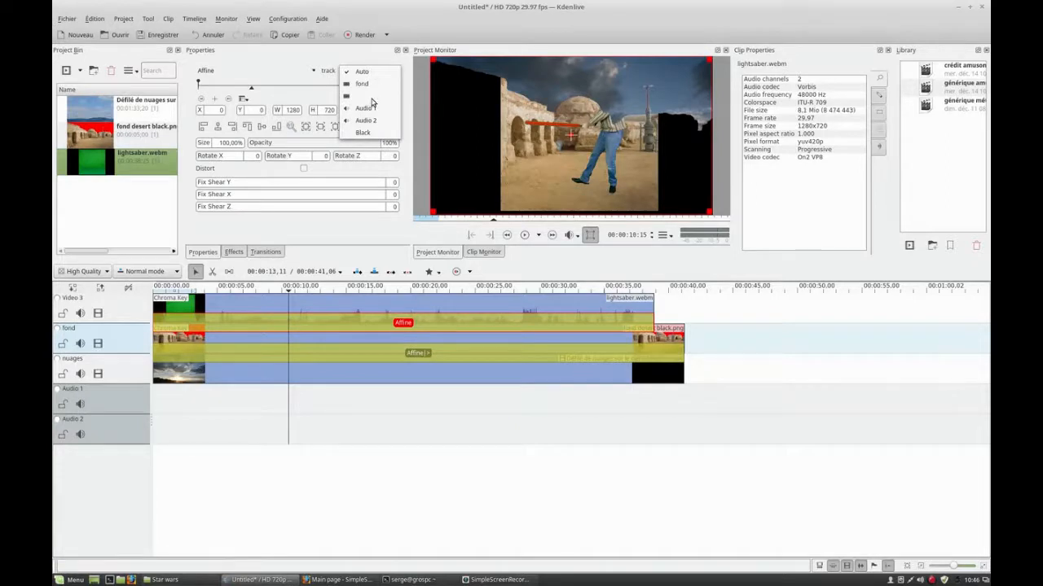
pyautogui.click(368, 96)
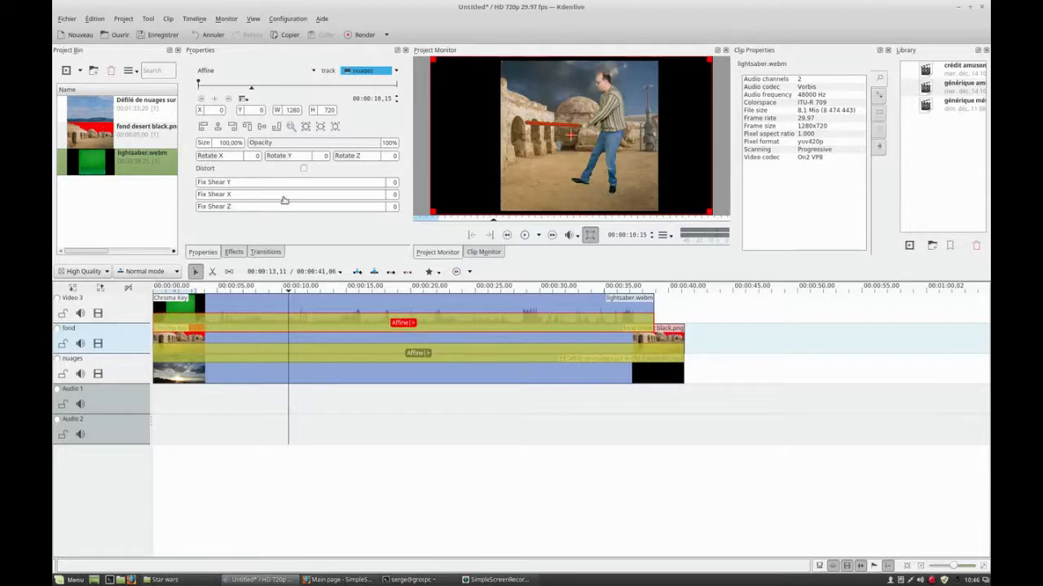
pyautogui.click(236, 253)
pyautogui.scroll(-2, 235, 194)
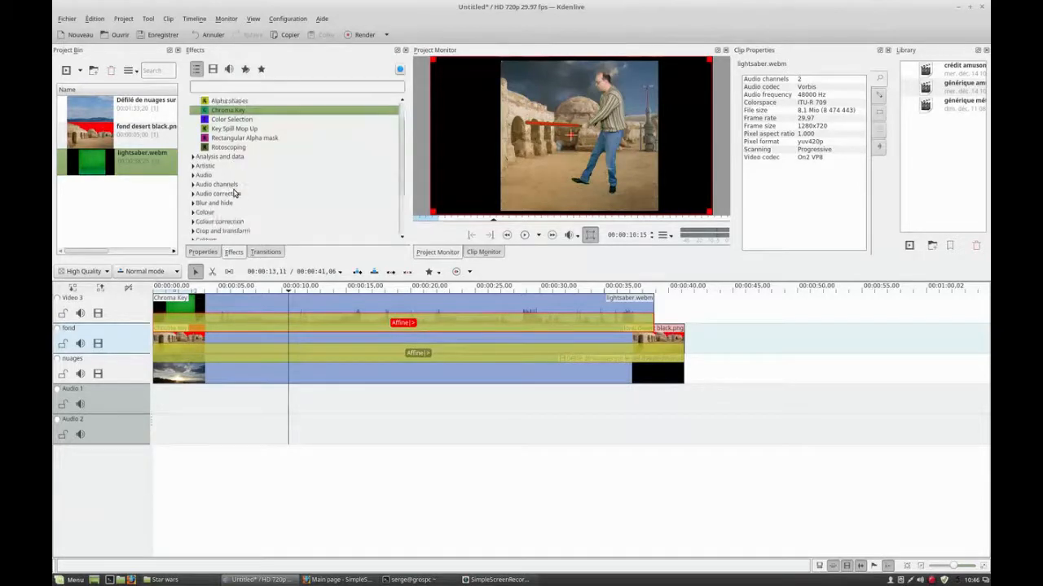
pyautogui.click(193, 203)
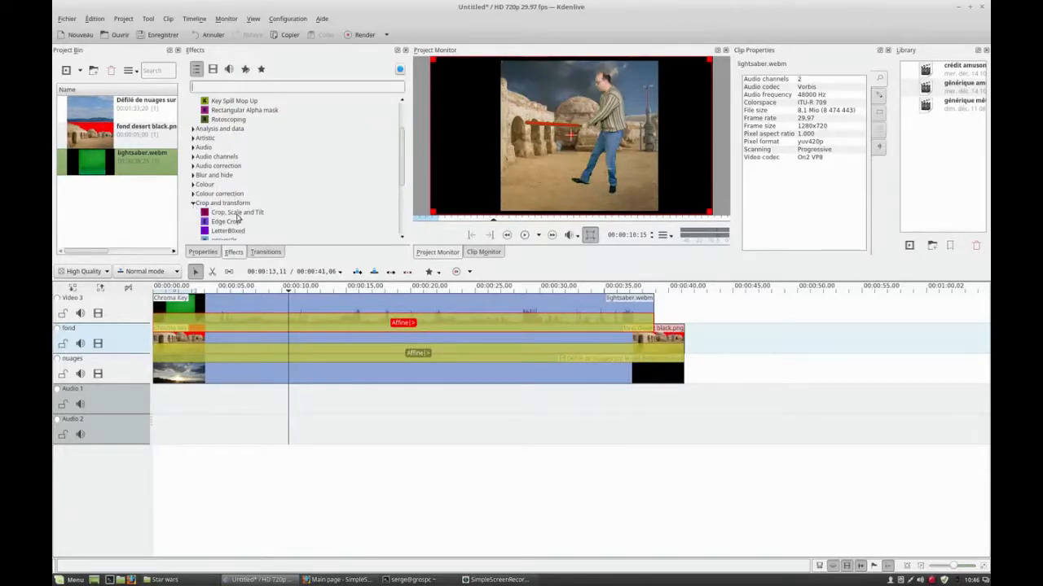
pyautogui.moveTo(238, 213); pyautogui.dragTo(266, 304)
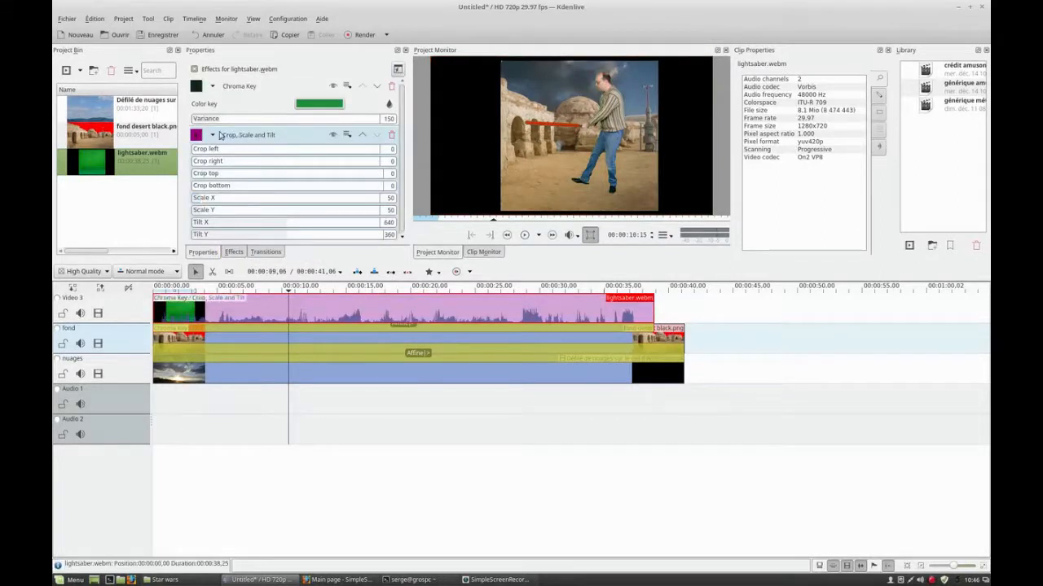
# Crop the lightsaber clip's black borders with Crop left 318, Crop right 248, Crop top 26 and Crop bottom 24.
pyautogui.moveTo(205, 151); pyautogui.dragTo(237, 153)
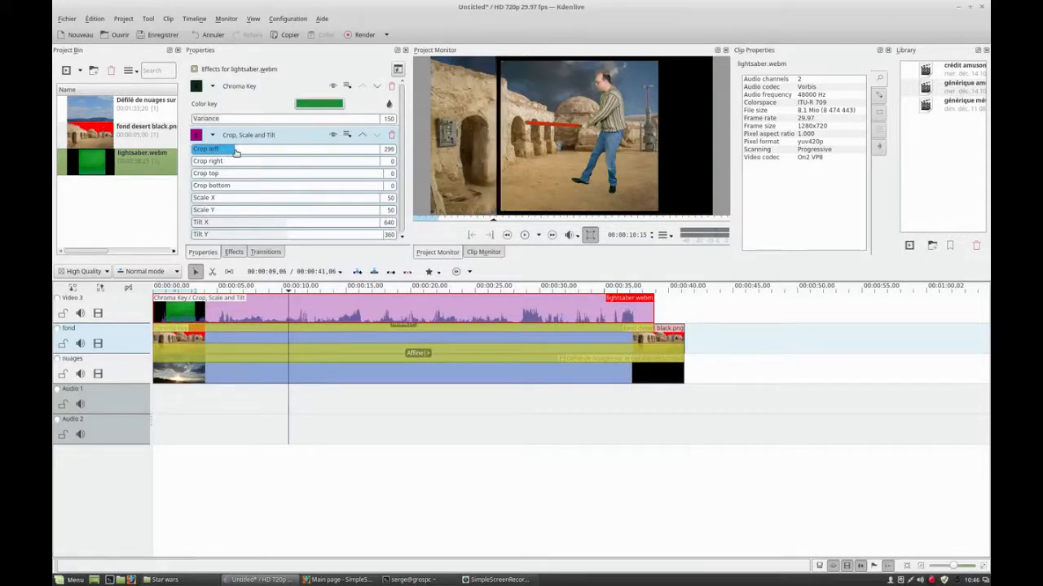
pyautogui.moveTo(236, 153); pyautogui.dragTo(242, 150)
pyautogui.scroll(1, 244, 150)
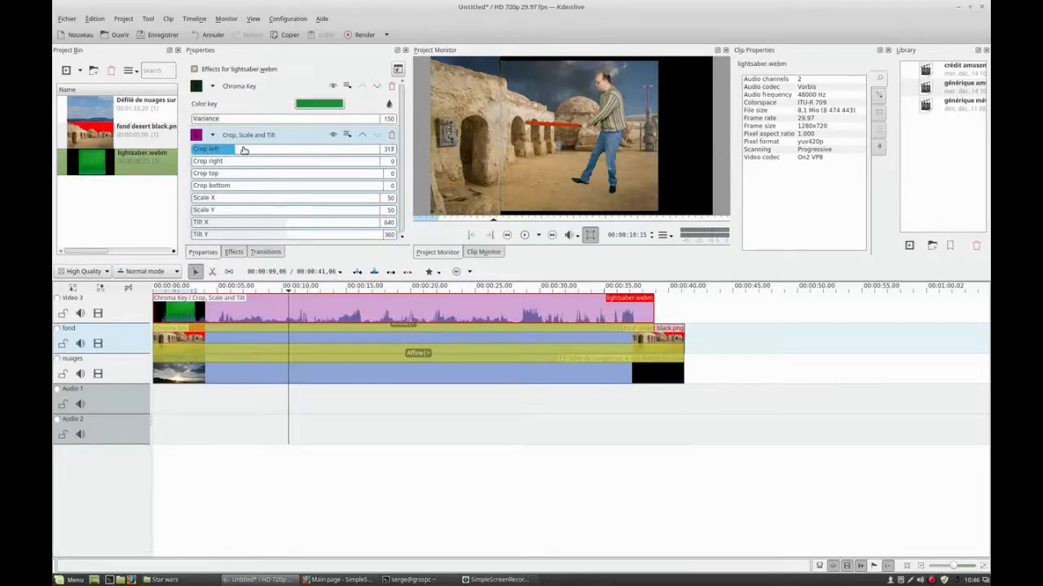
pyautogui.moveTo(202, 162); pyautogui.dragTo(228, 164)
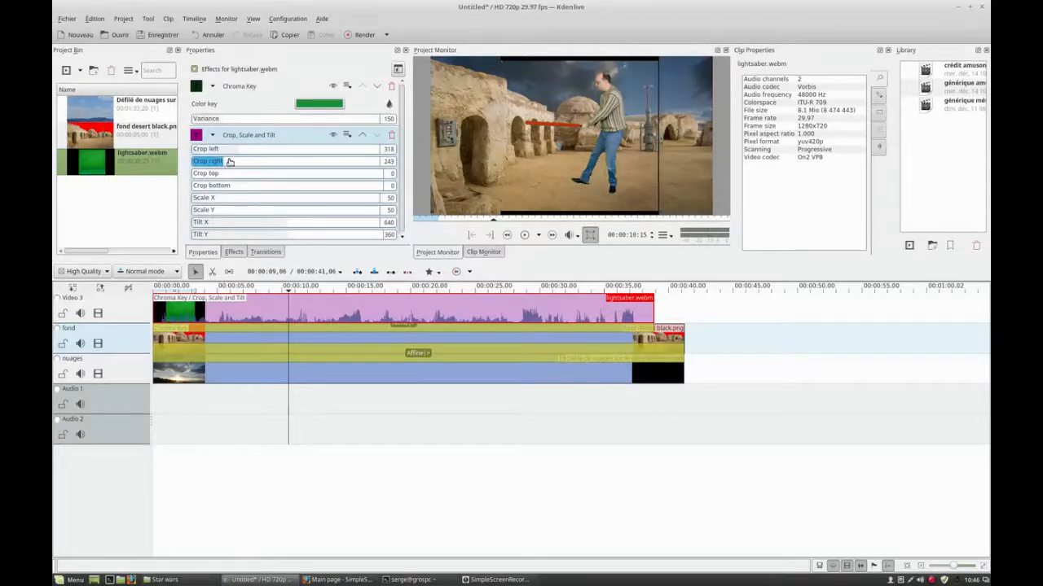
pyautogui.moveTo(229, 162); pyautogui.dragTo(229, 162)
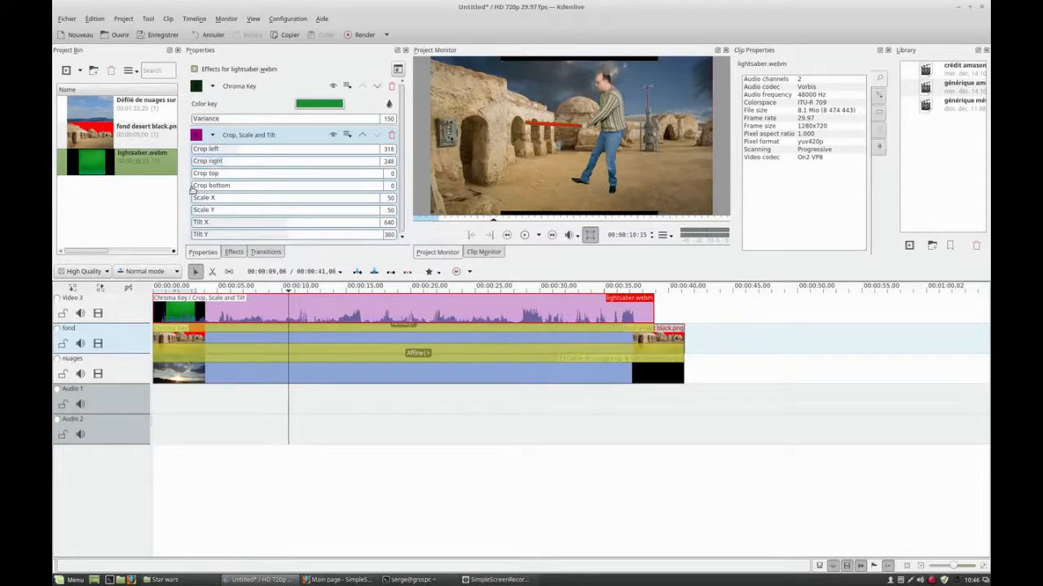
pyautogui.click(198, 175)
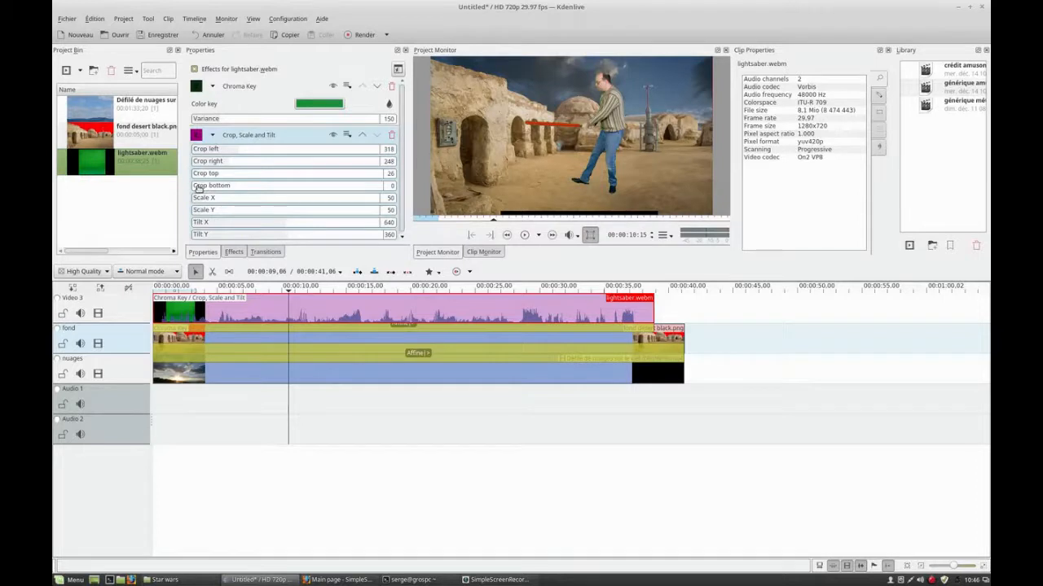
pyautogui.click(198, 186)
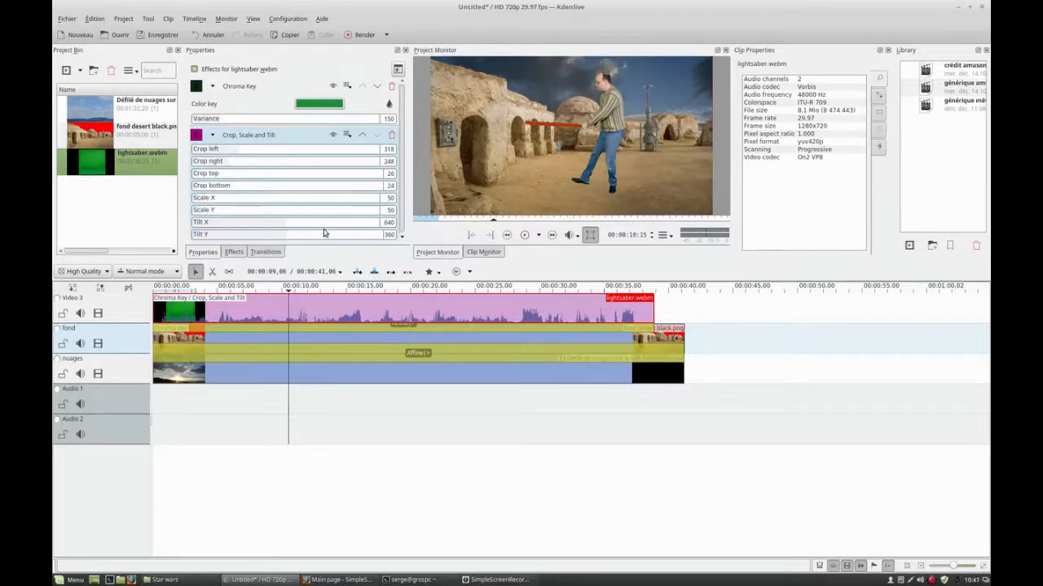
# Scale the lightsaber Affine transition to about 77% and move the actor's frame to about X 536, Y 191.
pyautogui.click(260, 327)
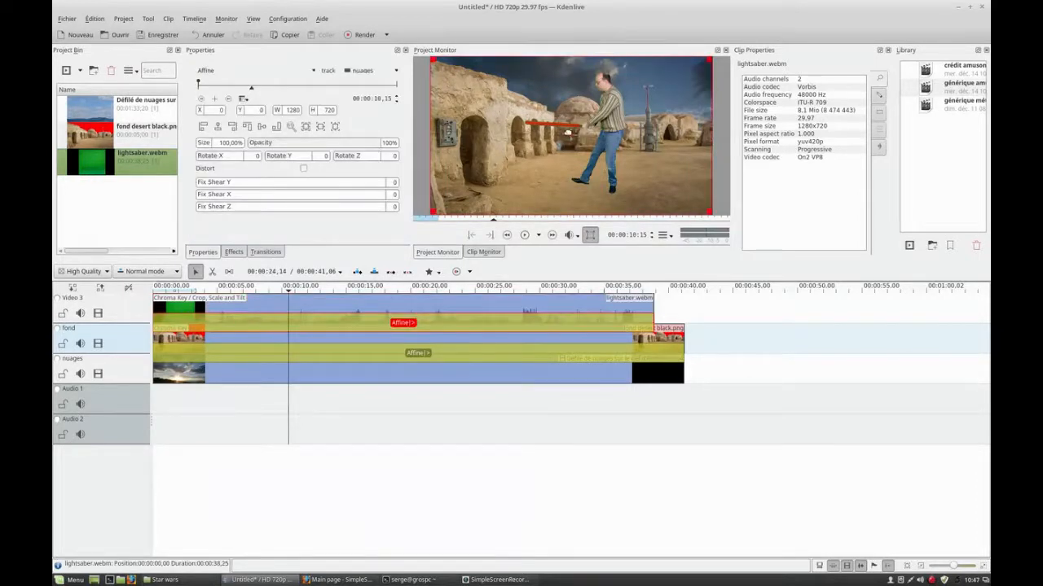
pyautogui.moveTo(577, 137); pyautogui.dragTo(629, 151)
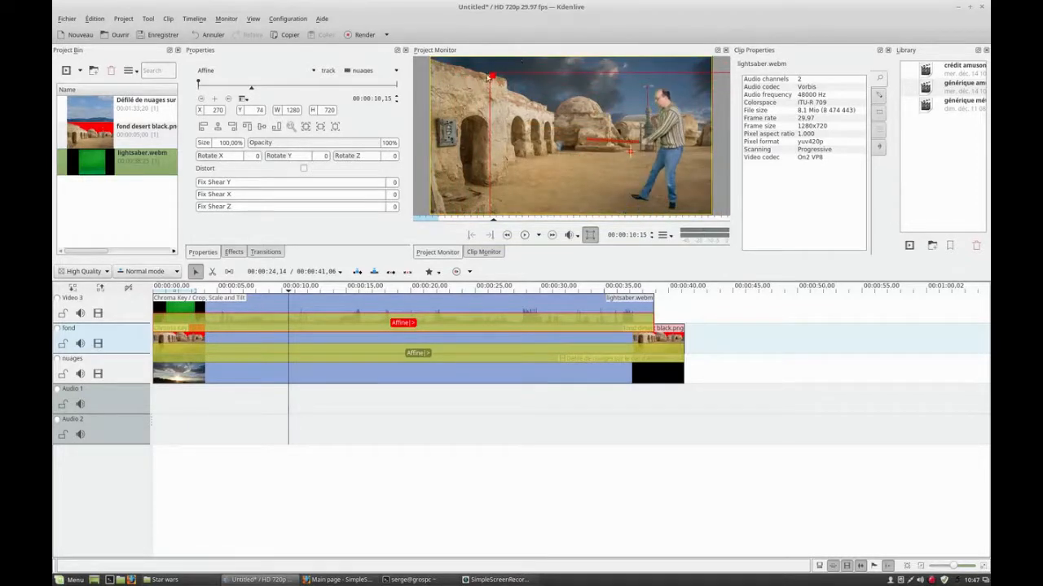
pyautogui.moveTo(485, 77); pyautogui.dragTo(562, 105)
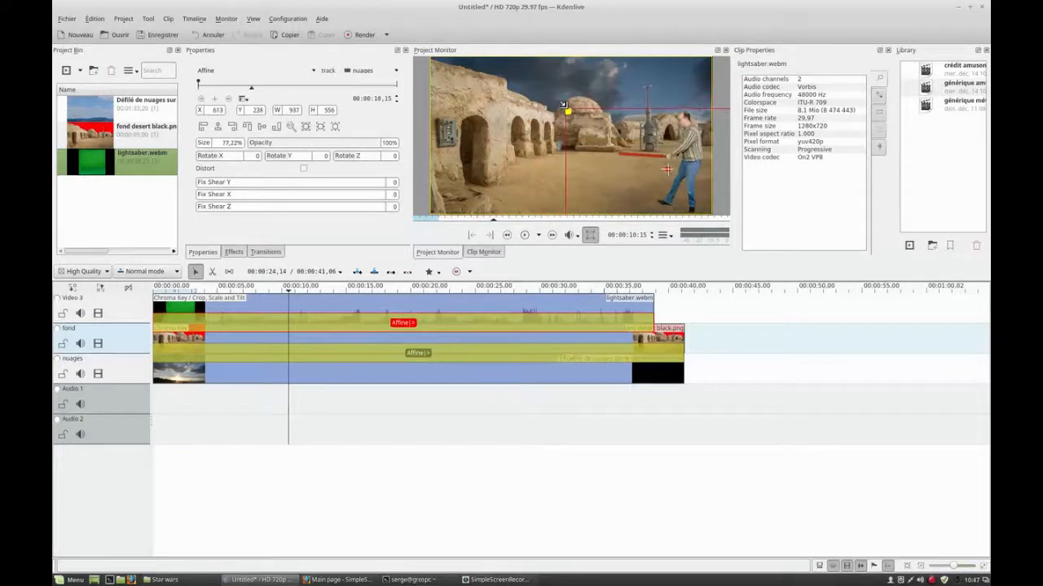
pyautogui.moveTo(668, 168); pyautogui.dragTo(650, 159)
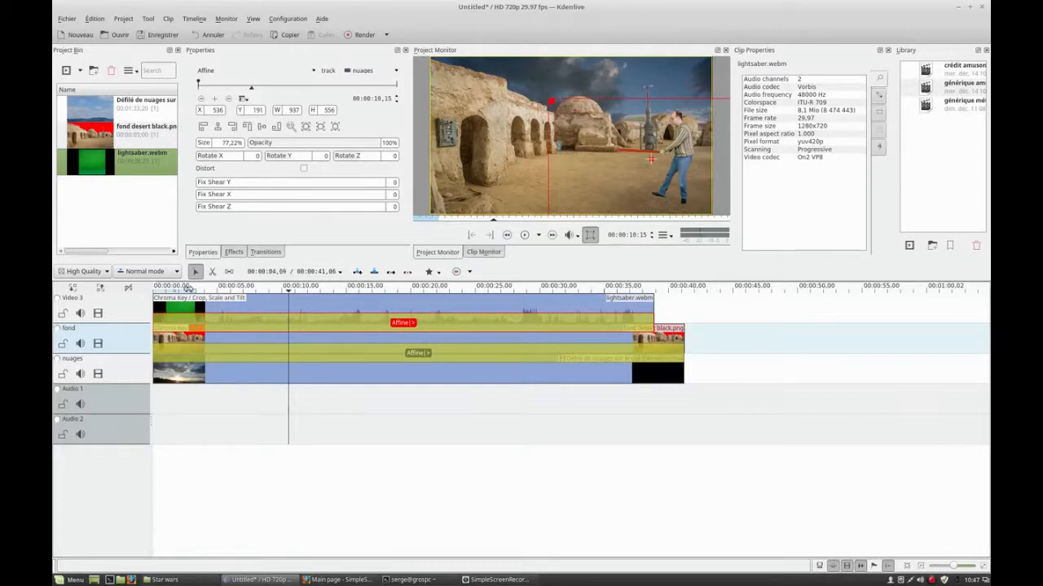
# Check the actor's entrance in the first seconds, shift the Affine frame to X 500, Y 200, and play back the opening.
pyautogui.click(181, 288)
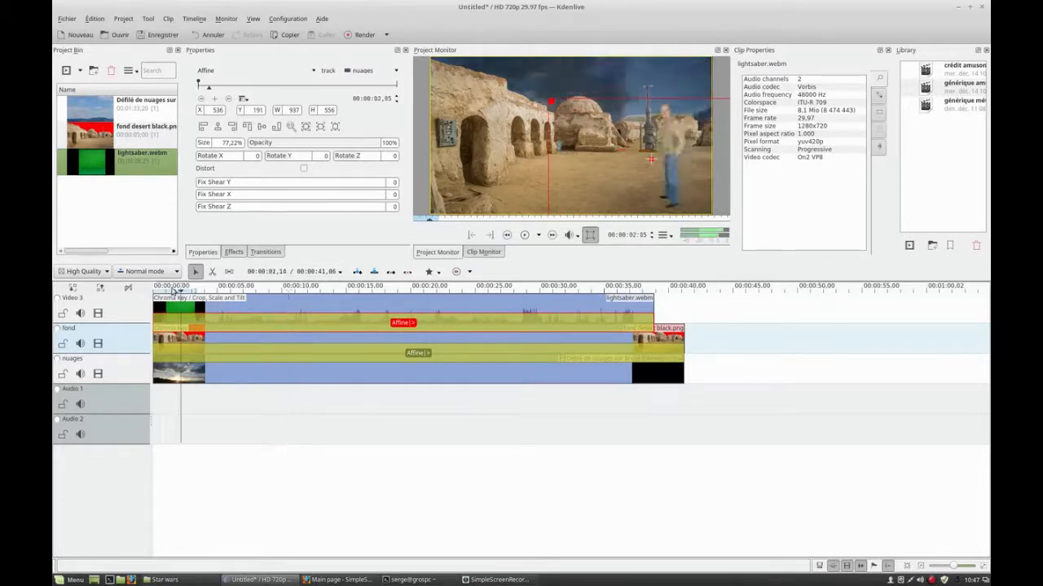
pyautogui.click(171, 288)
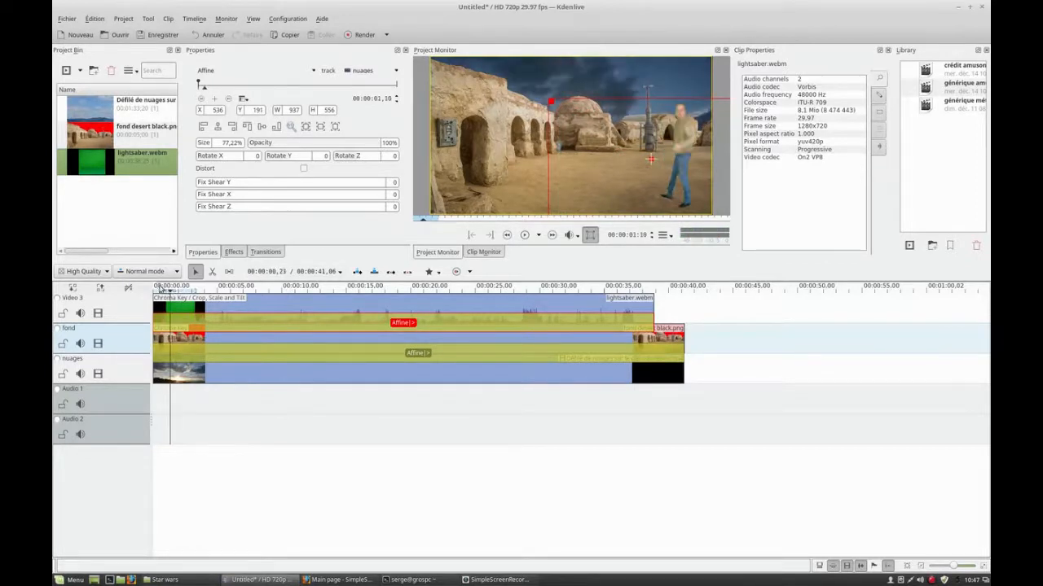
pyautogui.click(164, 289)
pyautogui.click(158, 289)
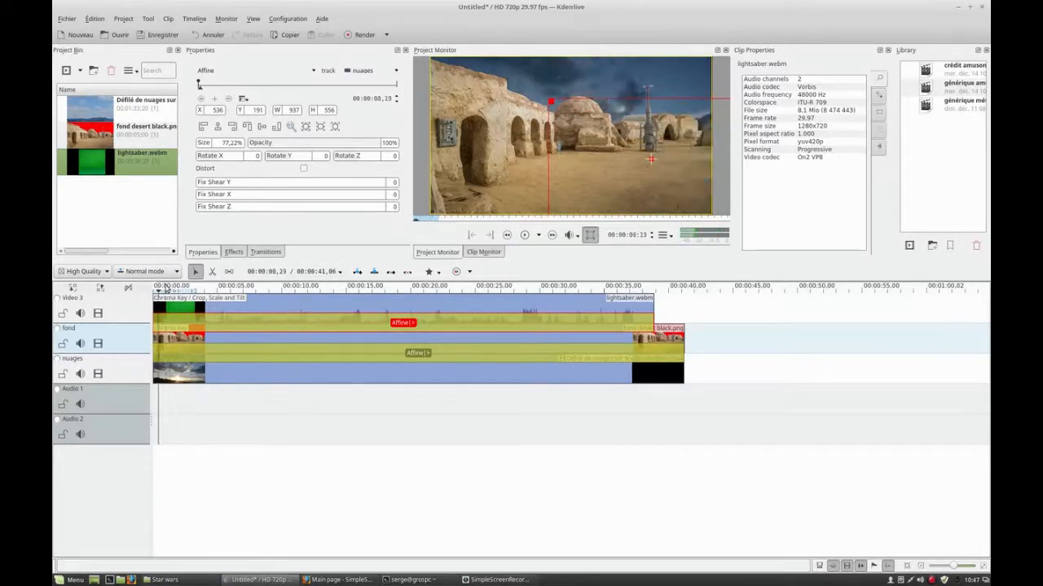
pyautogui.click(166, 289)
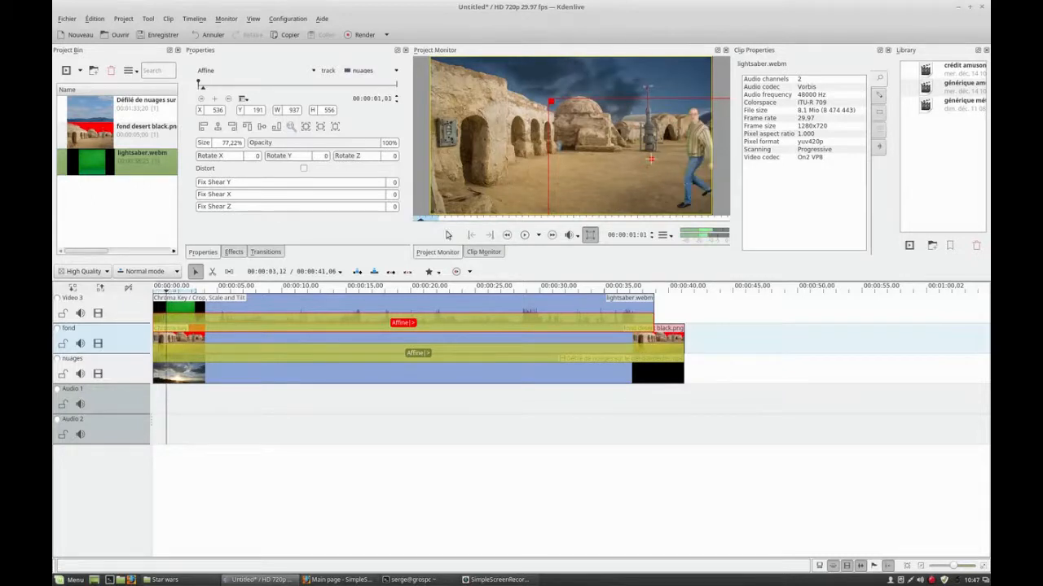
pyautogui.click(161, 289)
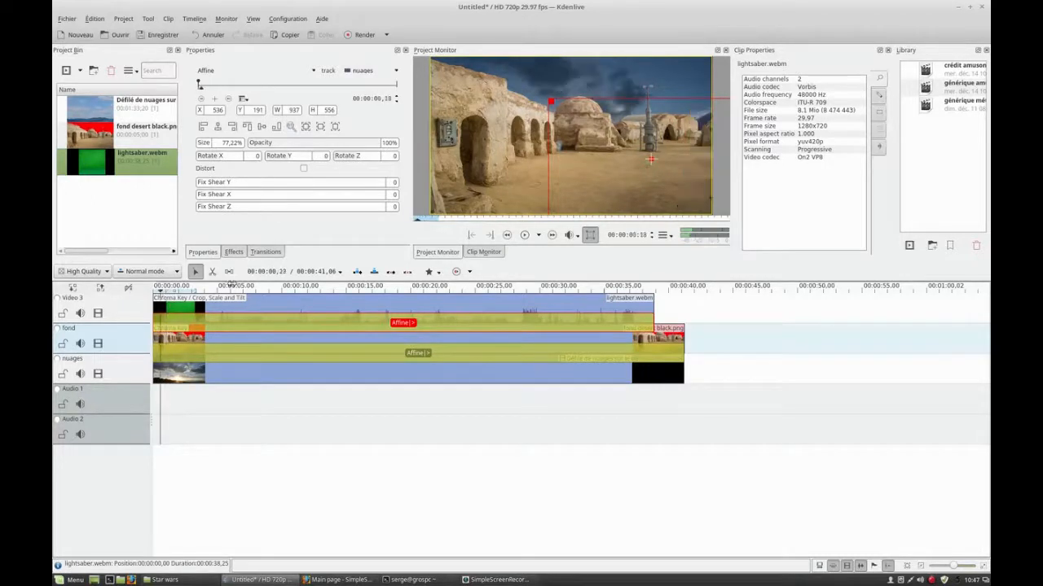
pyautogui.moveTo(646, 158); pyautogui.dragTo(641, 161)
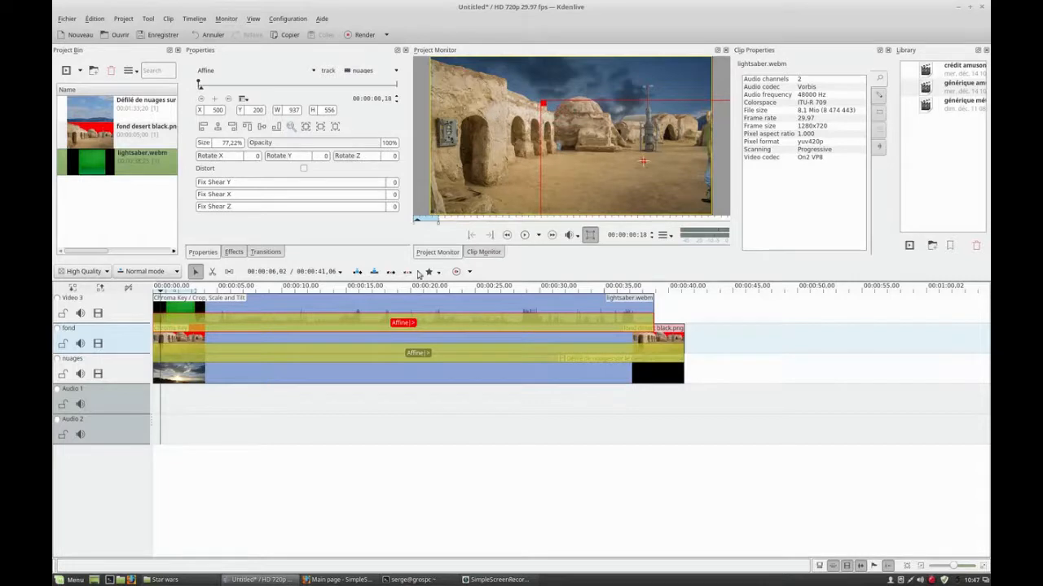
pyautogui.click(525, 236)
pyautogui.click(525, 235)
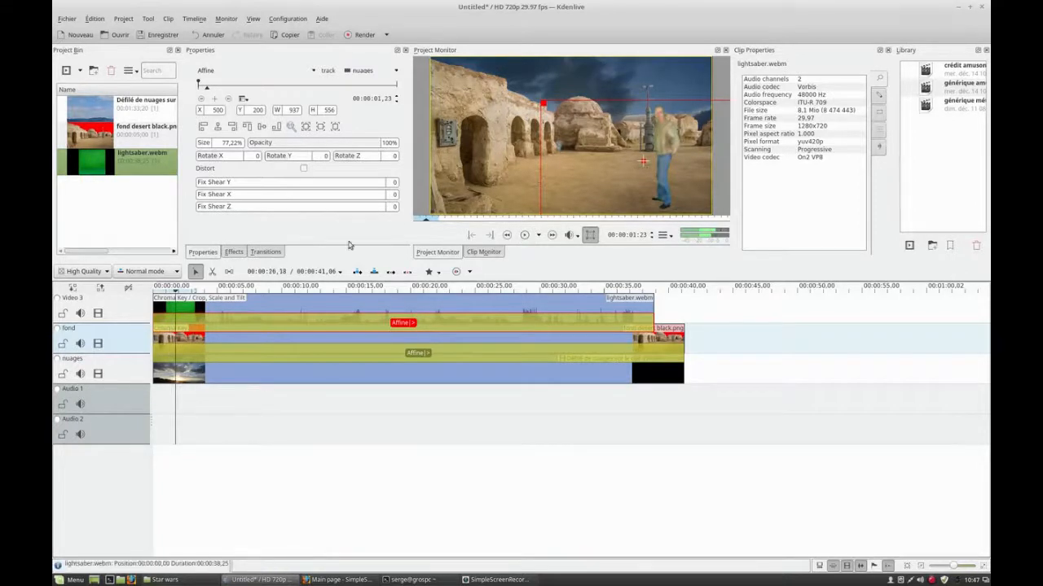
# Insert a new video track named "propriétaire du sabre" above the Video 3 track.
pyautogui.rightClick(127, 314)
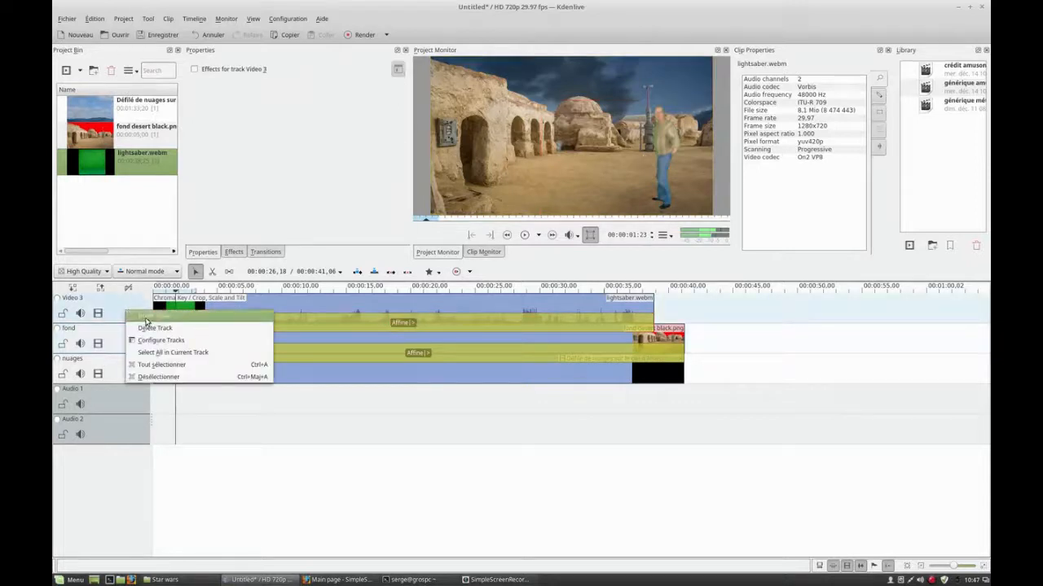
pyautogui.click(149, 316)
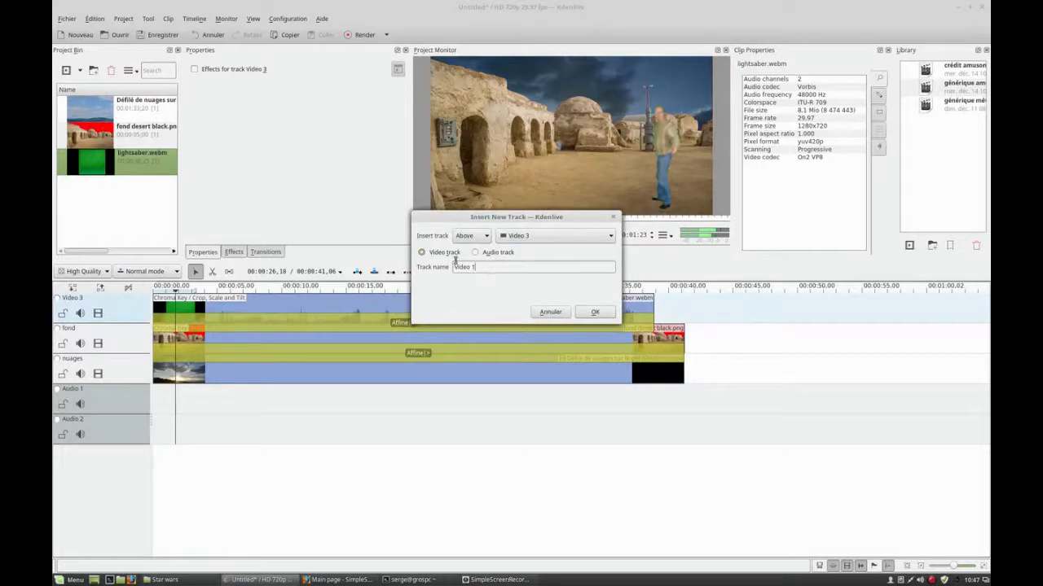
pyautogui.write('l')
pyautogui.click(595, 314)
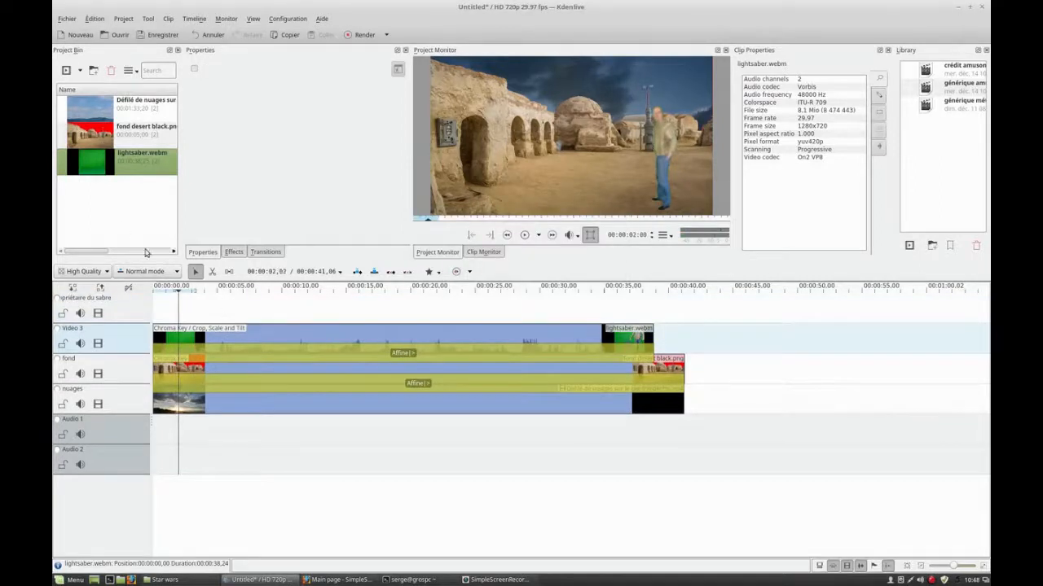
# Import Free Stock Footage Action Movie FX Green Screens - Star Wars.mp4 from the Star wars folder and place it on the propriétaire du sabre track.
pyautogui.click(188, 583)
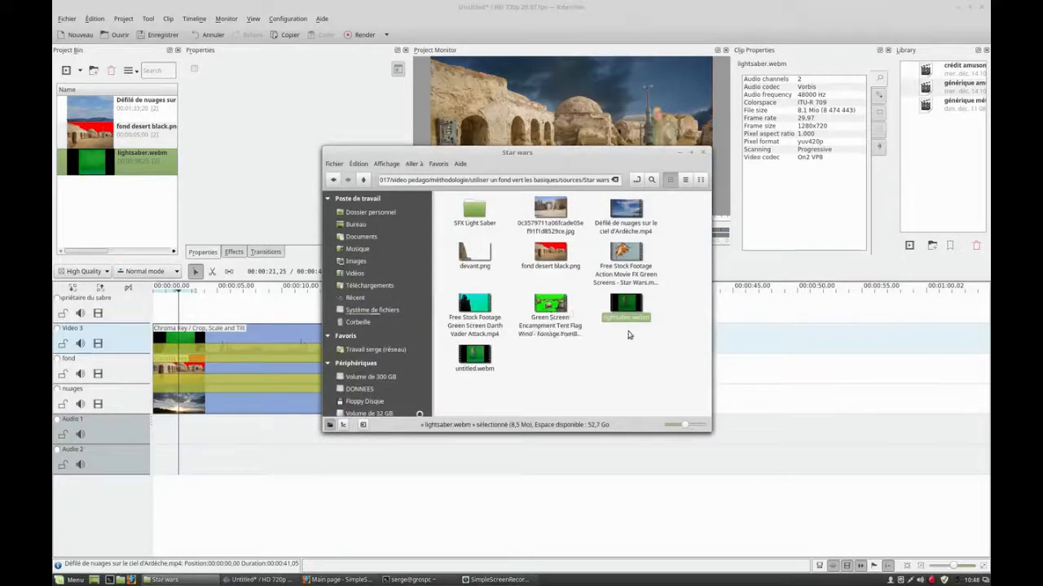
pyautogui.moveTo(625, 254); pyautogui.dragTo(140, 211)
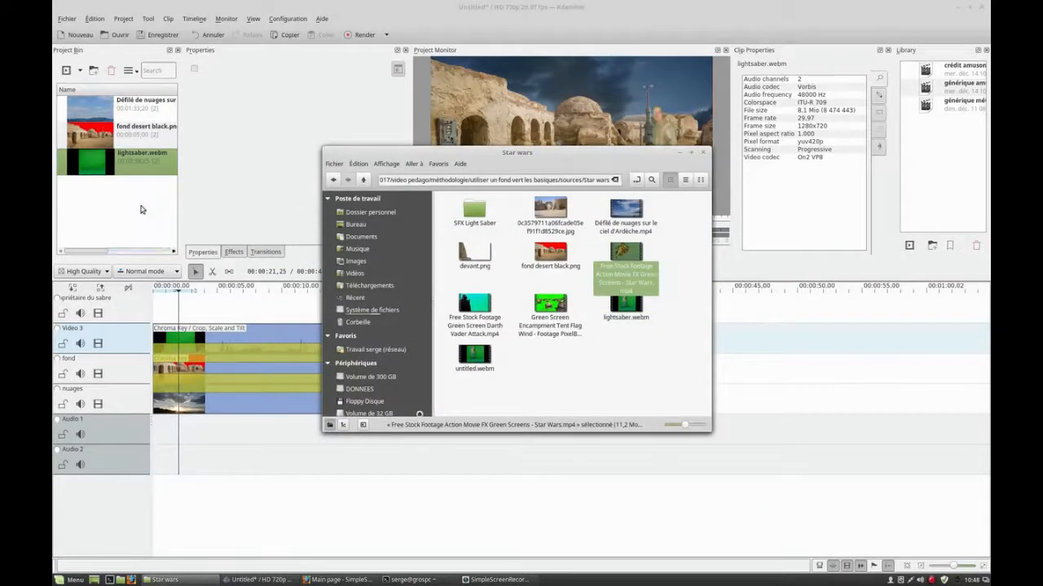
pyautogui.click(141, 165)
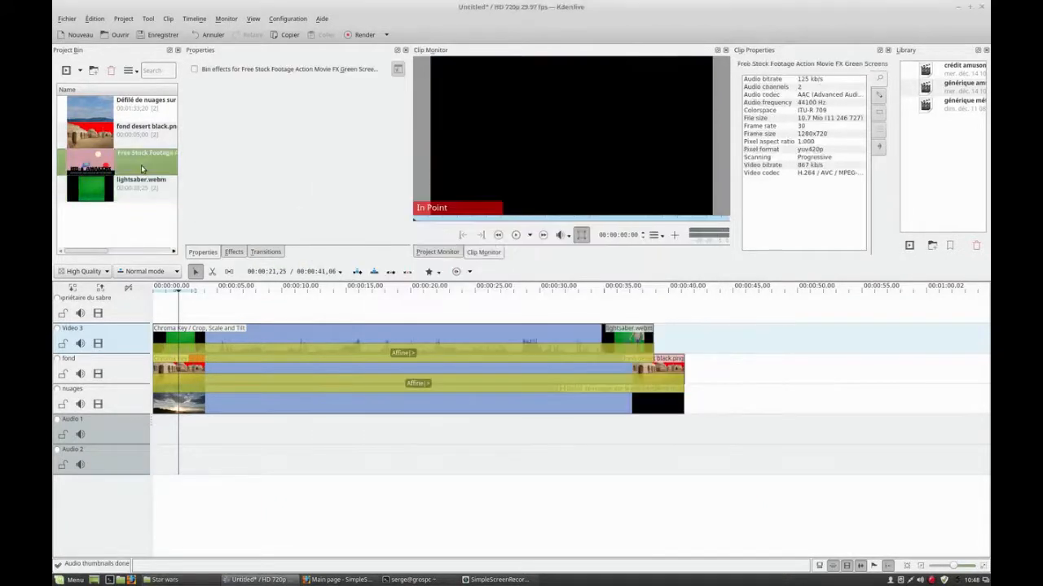
pyautogui.moveTo(141, 165); pyautogui.dragTo(185, 297)
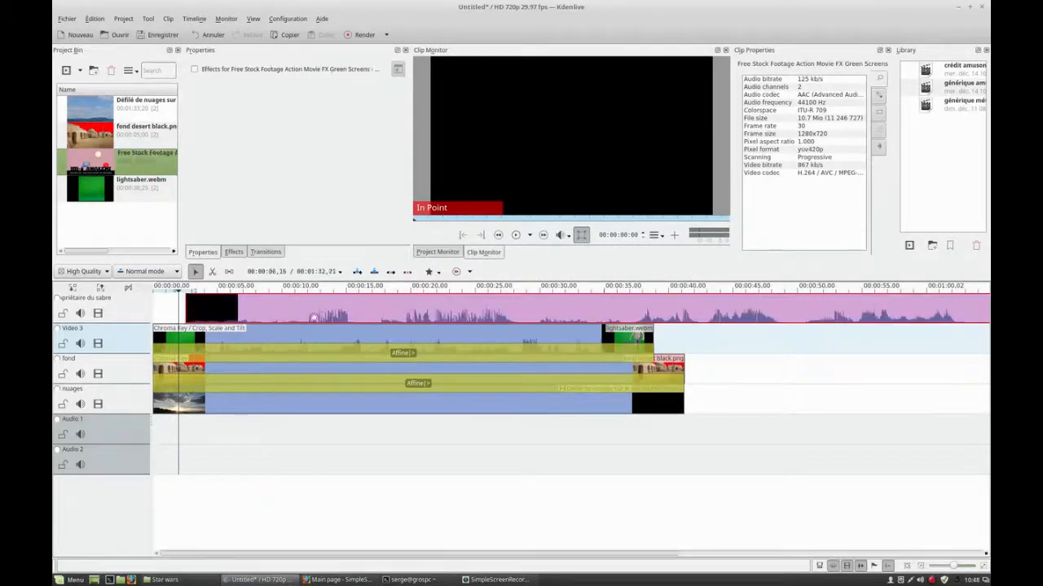
# Trim the start of the Free Stock Footage clip to the empty green frame at 00:00:17:16 on the timeline.
pyautogui.moveTo(285, 293); pyautogui.dragTo(329, 292)
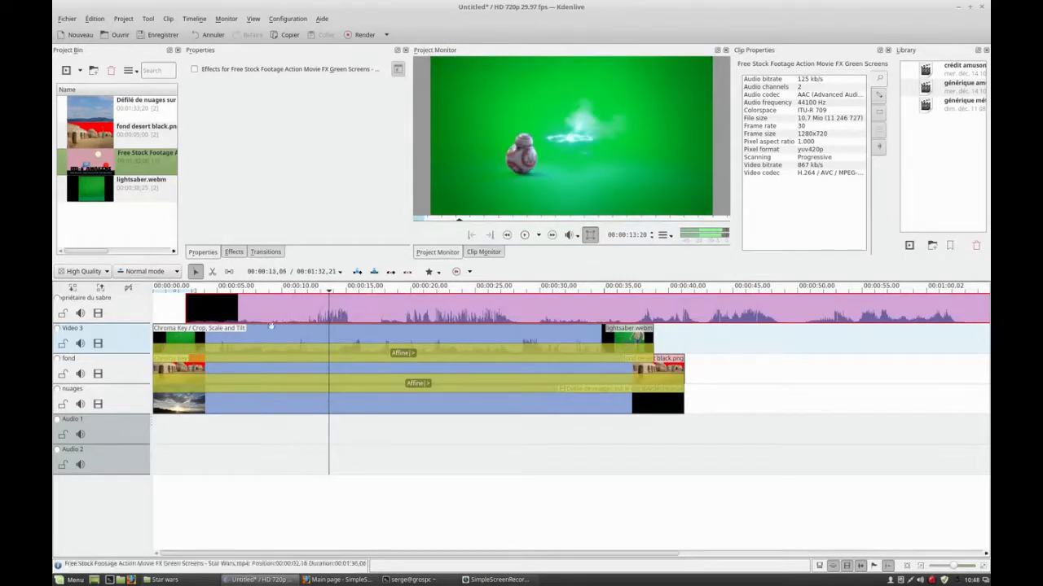
pyautogui.click(378, 293)
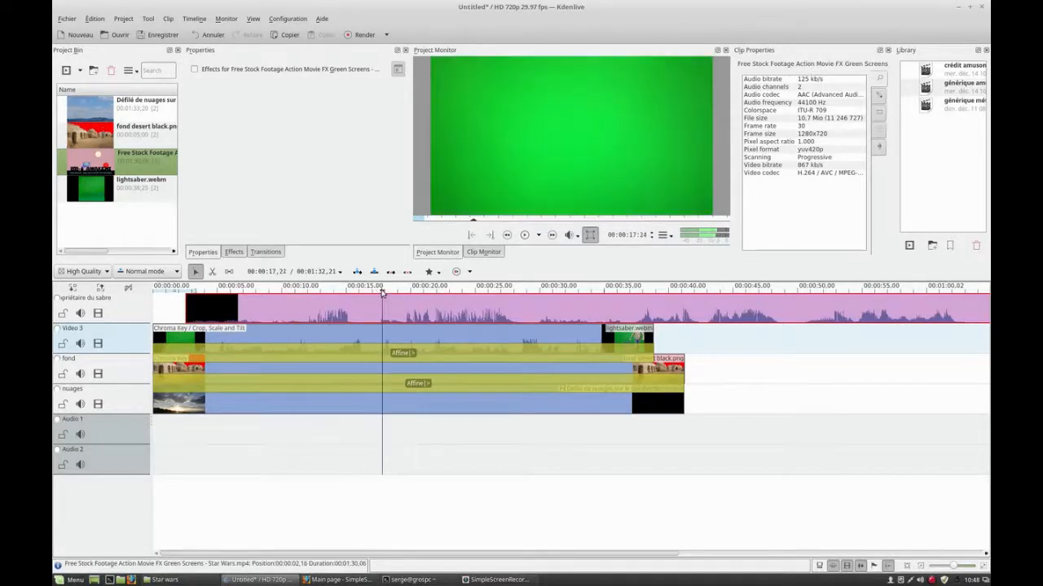
pyautogui.click(380, 293)
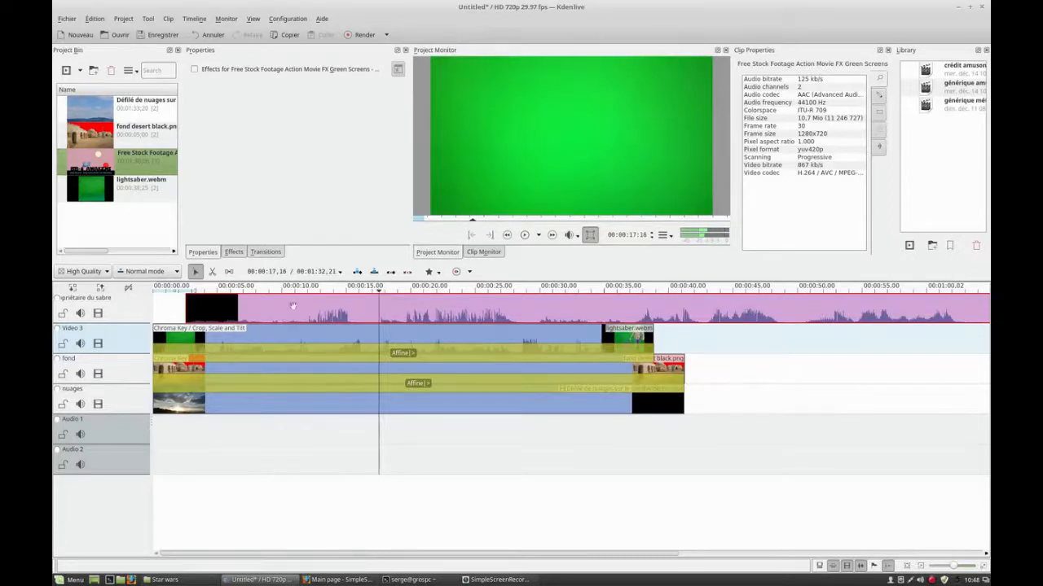
pyautogui.moveTo(187, 308); pyautogui.dragTo(379, 312)
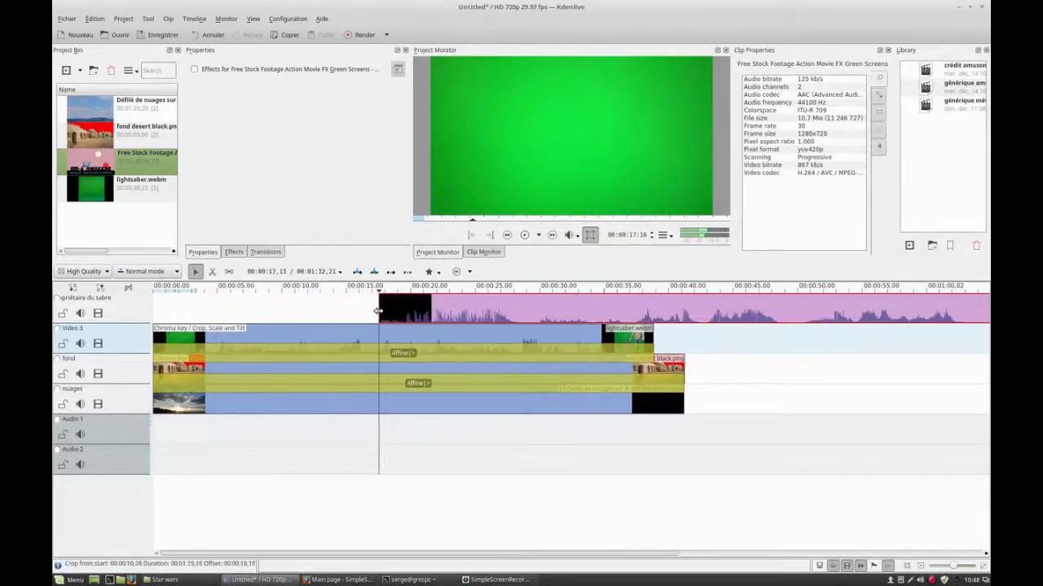
# Trim the end of the Free Stock Footage clip back to the end of the lightsaber clip.
pyautogui.click(530, 298)
pyautogui.hscroll(8, 636, 328)
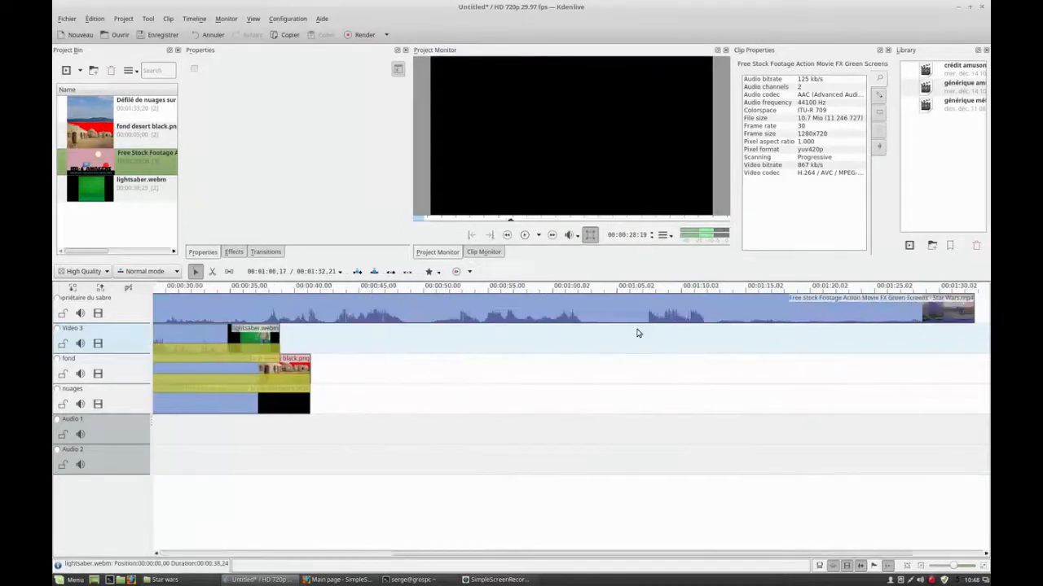
pyautogui.moveTo(860, 313); pyautogui.dragTo(167, 312)
pyautogui.hscroll(-8, 260, 324)
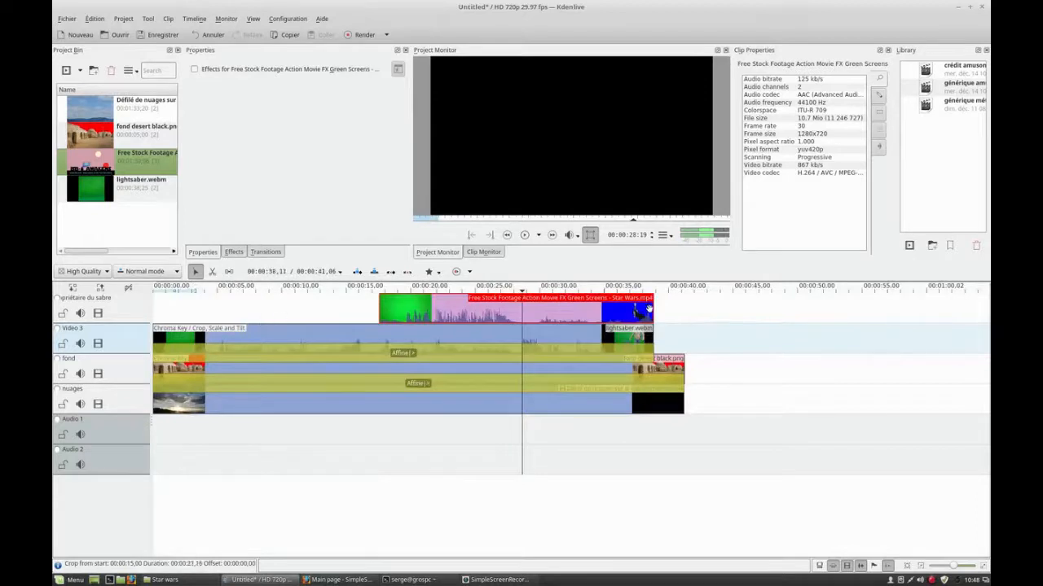
# Trim the end of the Free Stock Footage clip to the playhead and move the clip to start at 00:00:30:10.
pyautogui.moveTo(649, 306); pyautogui.dragTo(521, 303)
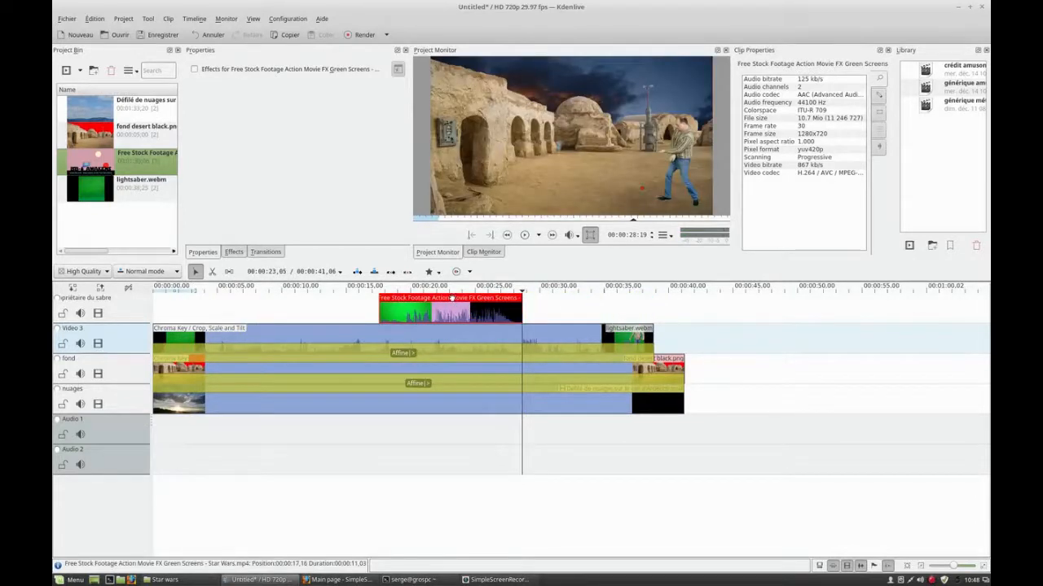
pyautogui.moveTo(462, 303); pyautogui.dragTo(581, 303)
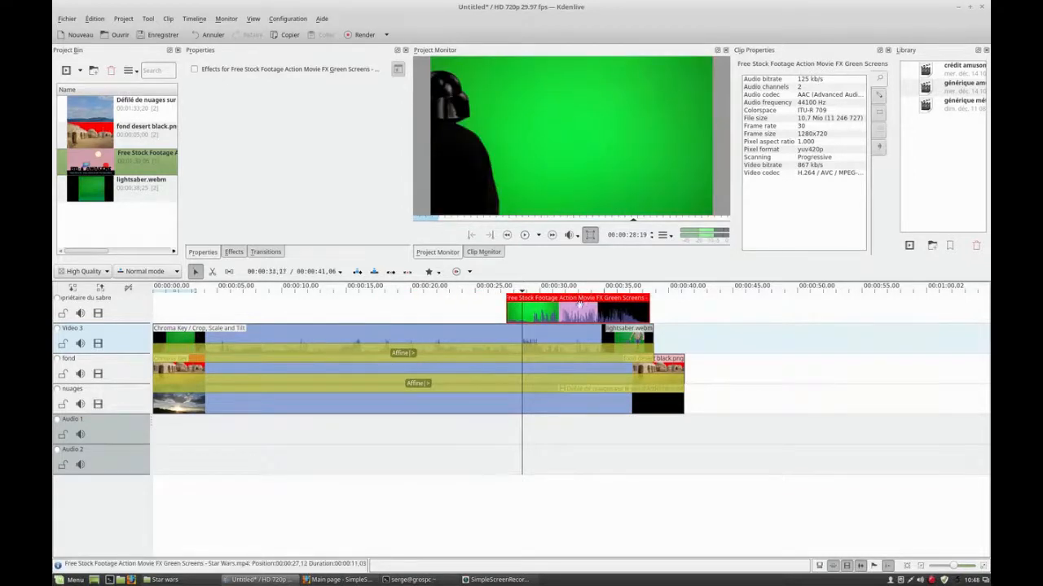
pyautogui.moveTo(575, 300); pyautogui.dragTo(611, 300)
# Apply Chroma Key to the Free Stock Footage clip, sampling its green background as the key colour and setting the variance to 238.
pyautogui.click(613, 290)
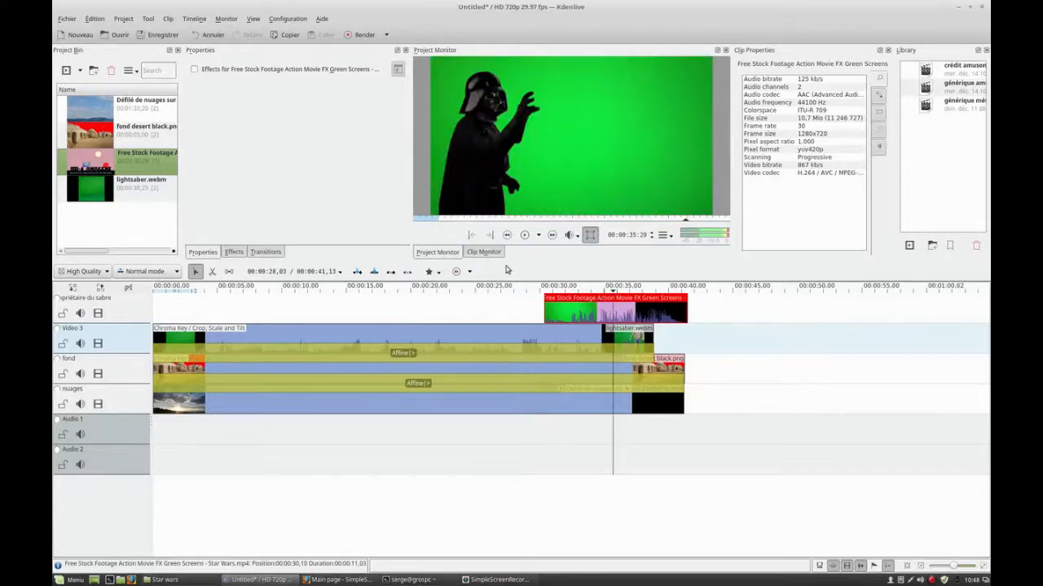
pyautogui.click(242, 254)
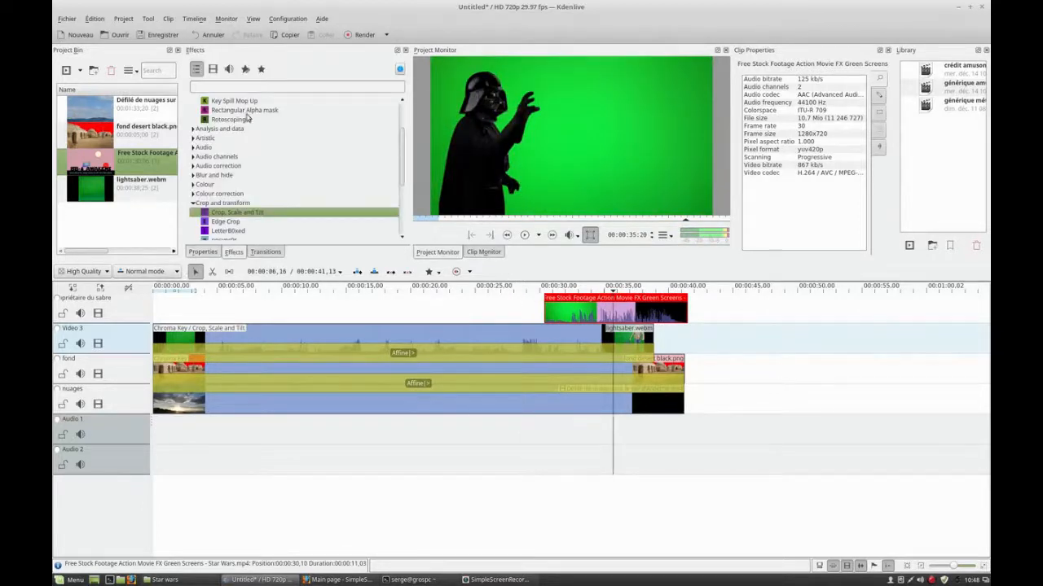
pyautogui.scroll(2, 251, 122)
pyautogui.moveTo(236, 139); pyautogui.dragTo(598, 308)
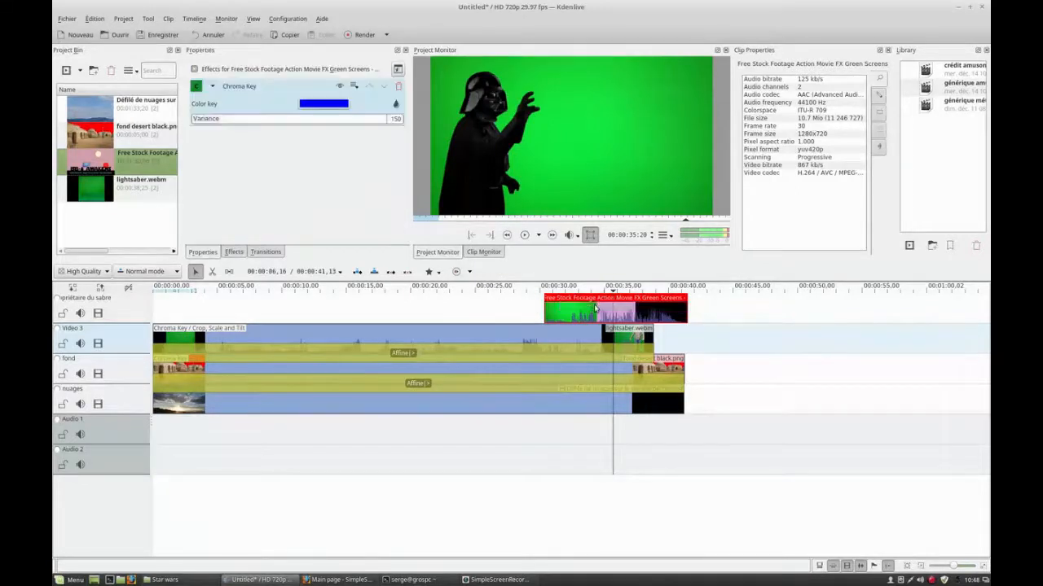
pyautogui.click(323, 104)
pyautogui.click(489, 266)
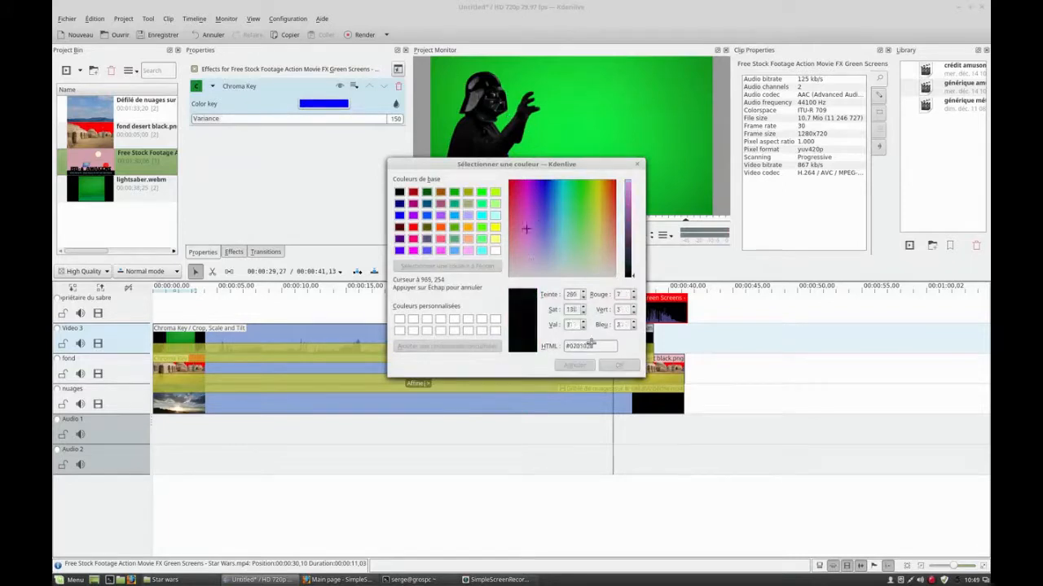
pyautogui.click(617, 366)
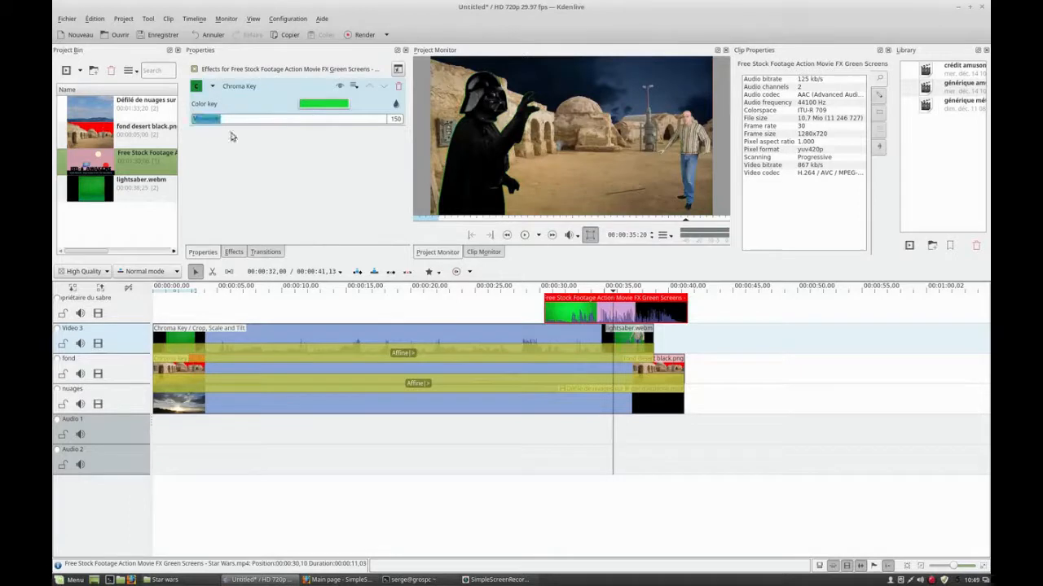
pyautogui.moveTo(230, 119)
pyautogui.mouseDown()
pyautogui.moveTo(286, 118)
pyautogui.moveTo(198, 118)
pyautogui.moveTo(236, 119)
pyautogui.mouseUp()
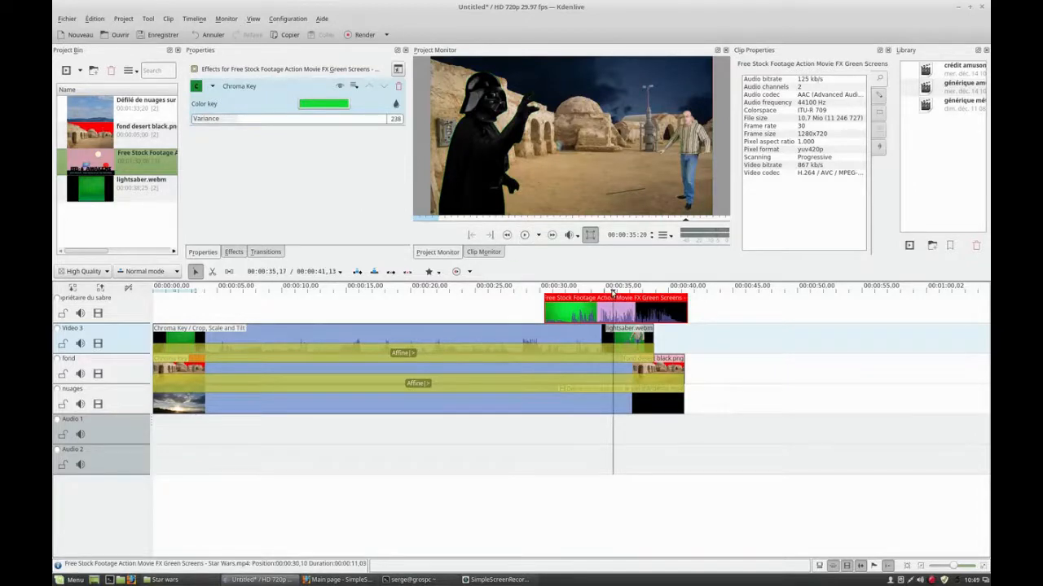
# Shift the Free Stock Footage clip to start at 00:00:29:14 so Darth Vader's gesture matches the lightsaber actor's movement.
pyautogui.moveTo(613, 291); pyautogui.dragTo(633, 291)
pyautogui.moveTo(627, 292); pyautogui.dragTo(615, 308)
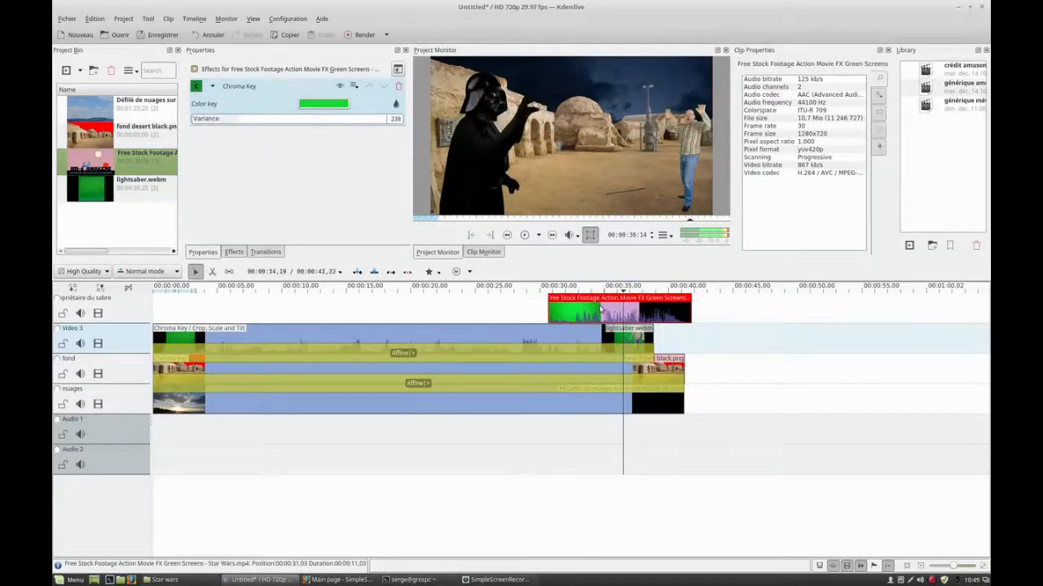
pyautogui.keyDown('ctrl'); pyautogui.scroll(2, 627, 311); pyautogui.keyUp('ctrl')
pyautogui.keyDown('ctrl'); pyautogui.scroll(1, 627, 311); pyautogui.keyUp('ctrl')
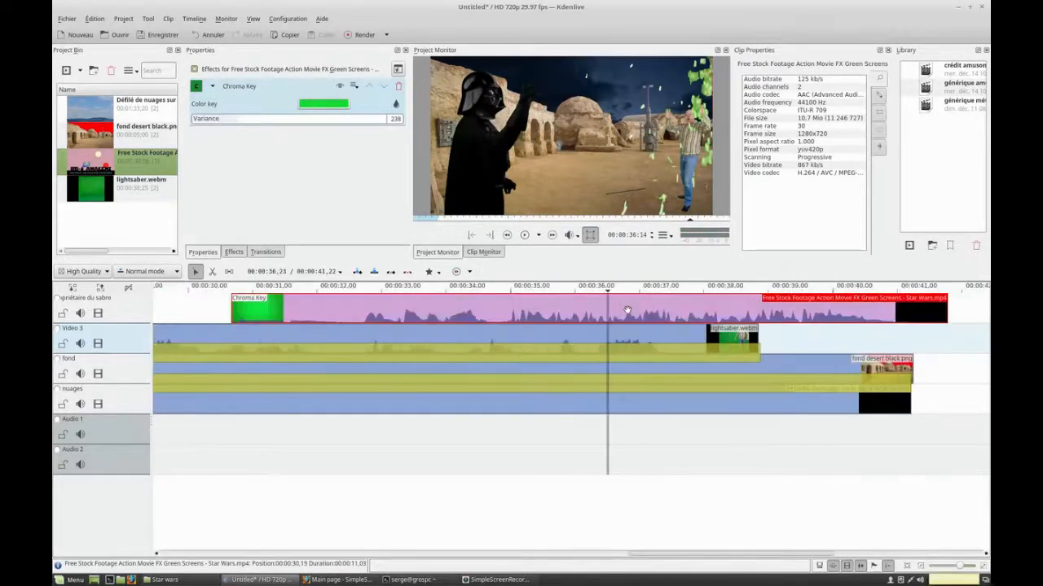
pyautogui.moveTo(591, 304); pyautogui.dragTo(536, 316)
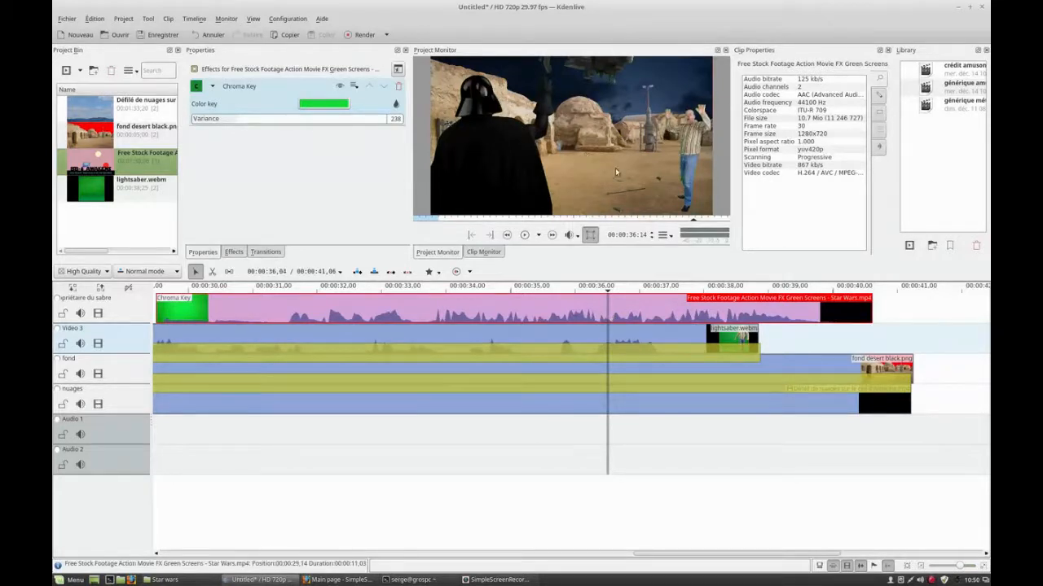
# Add an Affine transition under the Free Stock Footage clip and set its composite track to nuages.
pyautogui.click(264, 252)
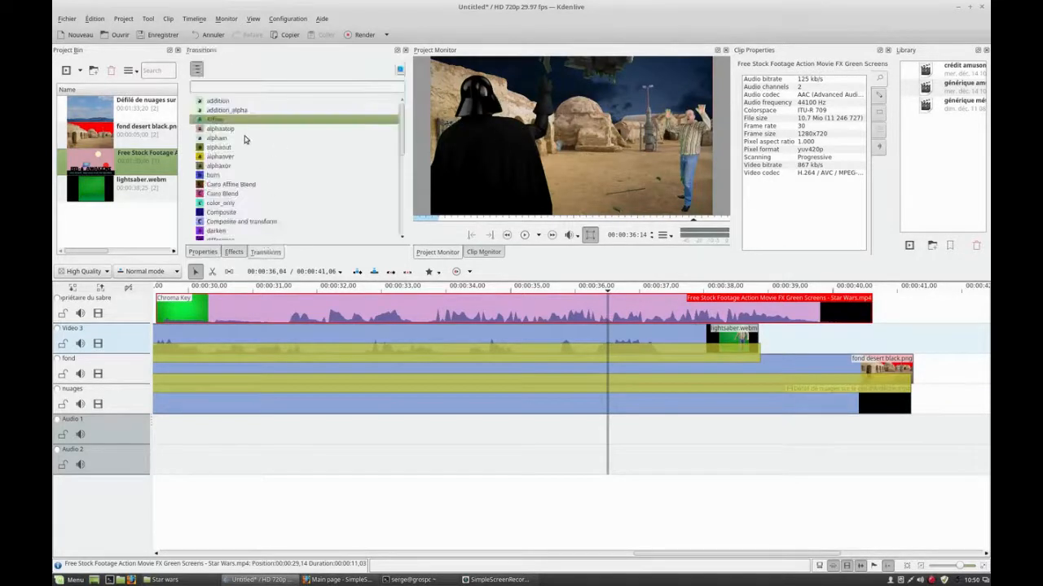
pyautogui.moveTo(228, 128); pyautogui.dragTo(337, 308)
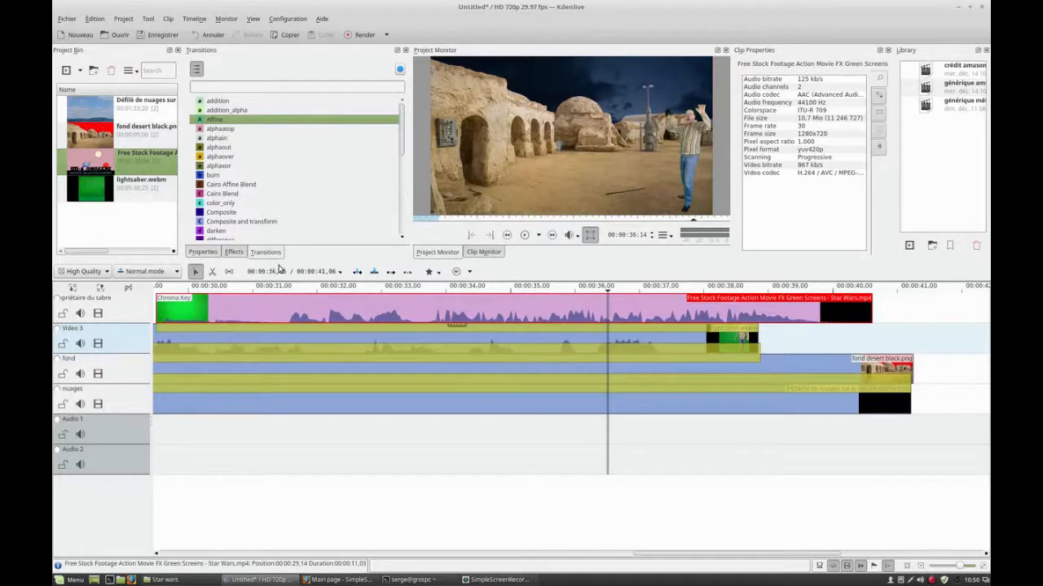
pyautogui.click(525, 331)
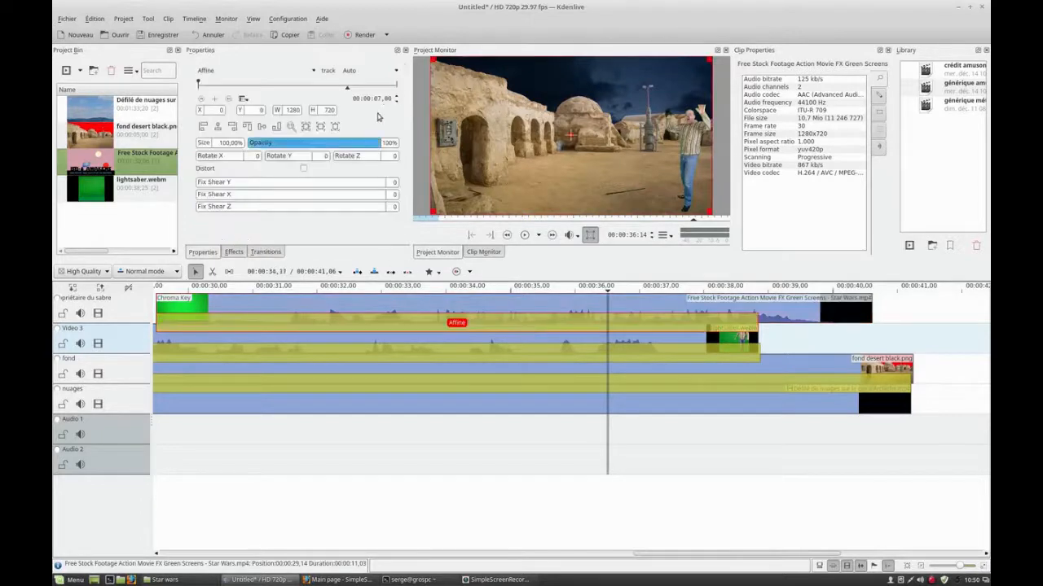
pyautogui.click(367, 74)
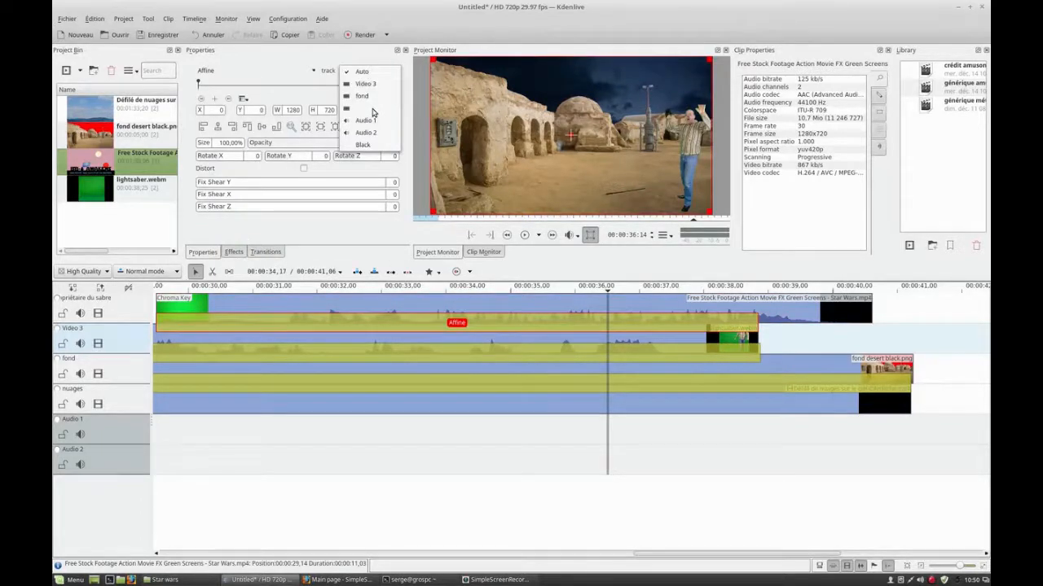
pyautogui.click(372, 110)
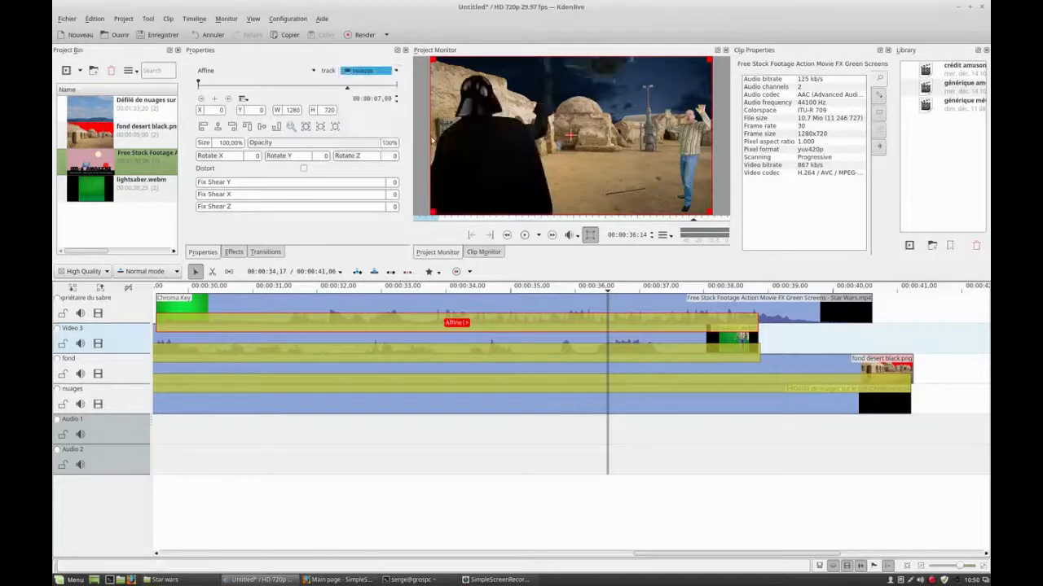
# Move the Darth Vader image sideways to X 423, Y 3 in the Affine transition and play the result.
pyautogui.moveTo(569, 134); pyautogui.dragTo(662, 136)
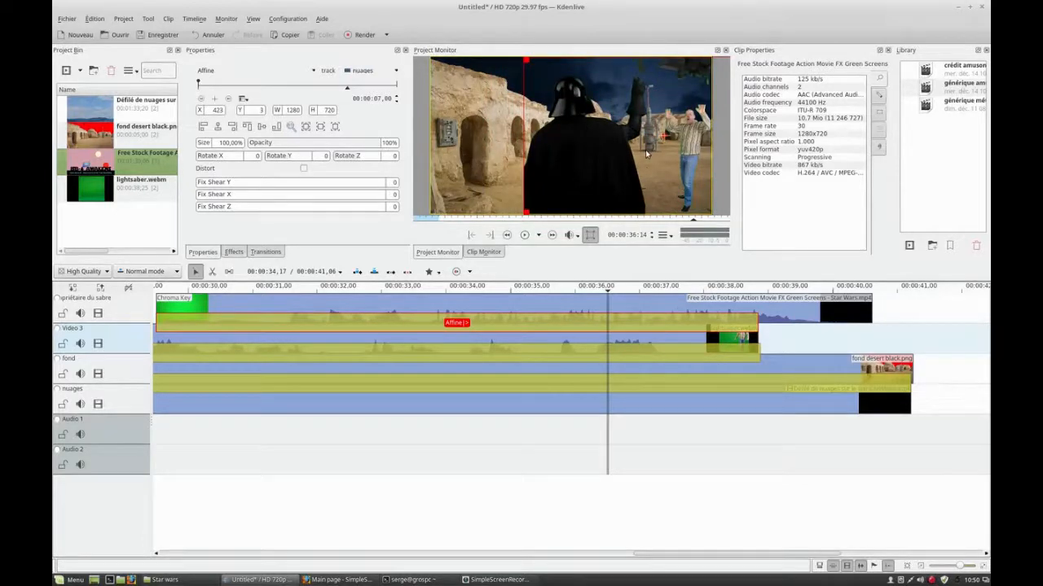
pyautogui.click(525, 234)
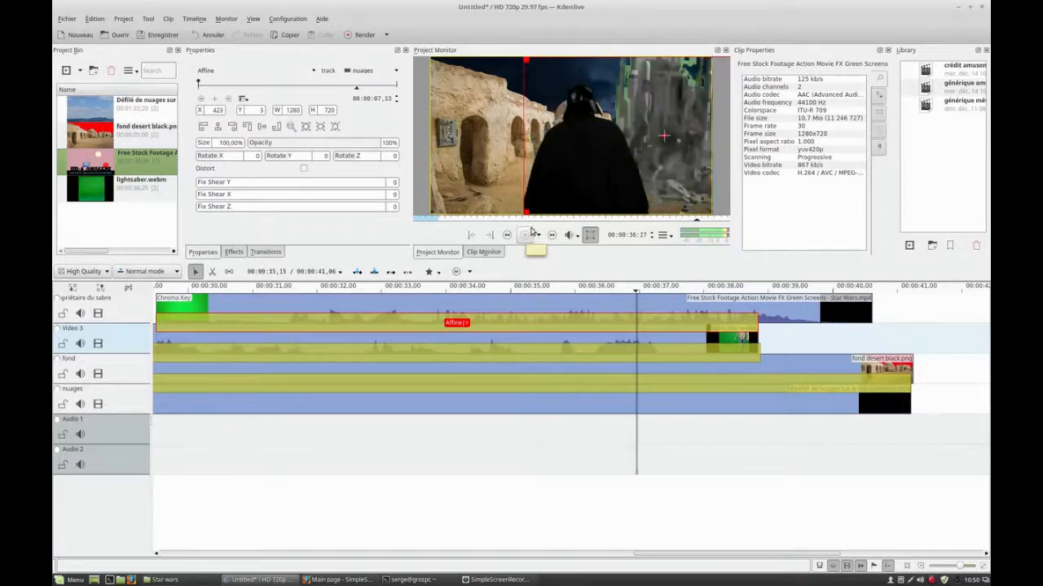
pyautogui.click(526, 235)
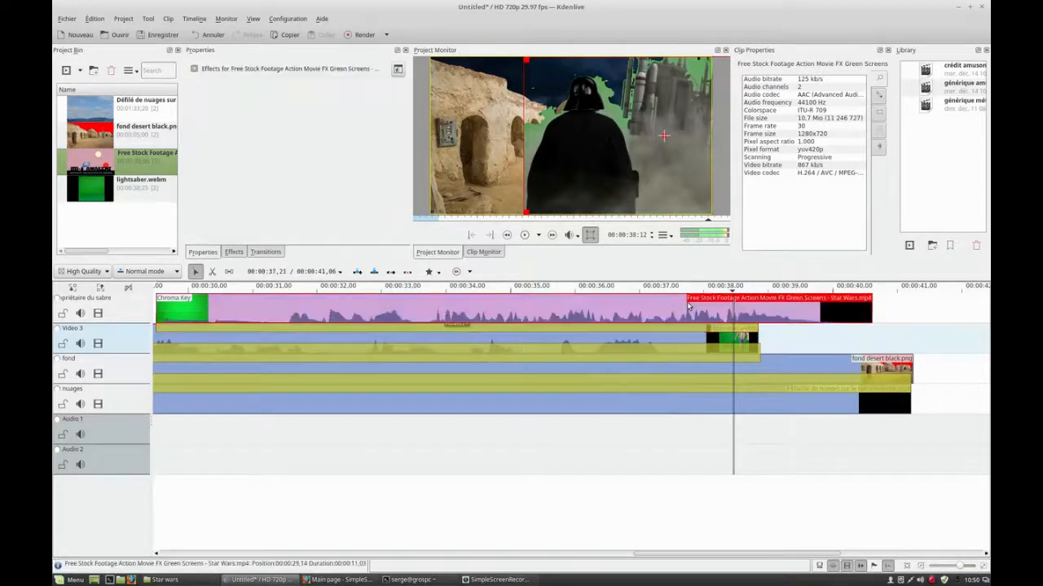
# Raise the Chroma Key variance of the Free Stock Footage clip to 353 and check the keying at several frames.
pyautogui.click(689, 302)
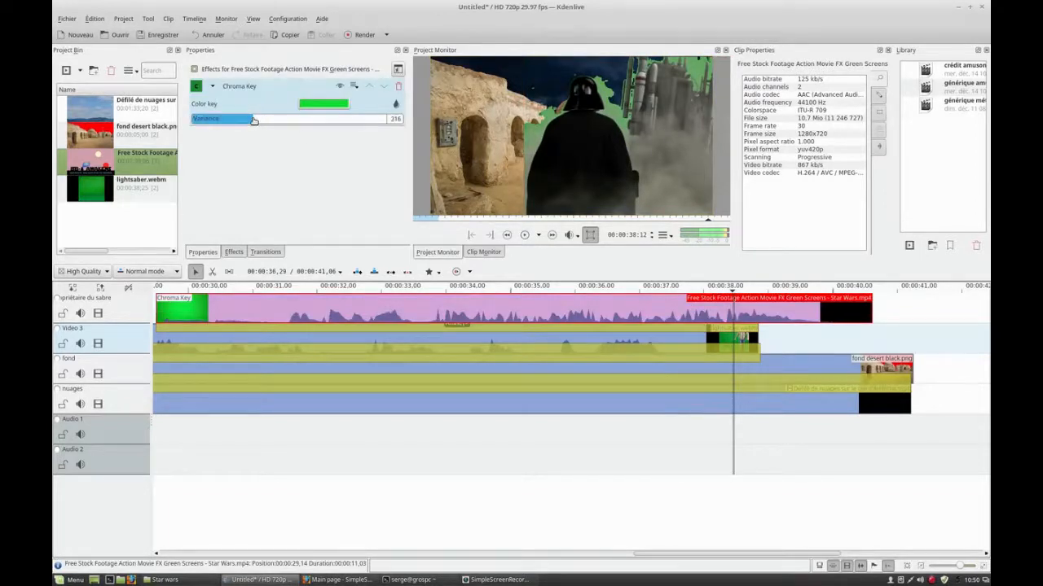
pyautogui.press('space')
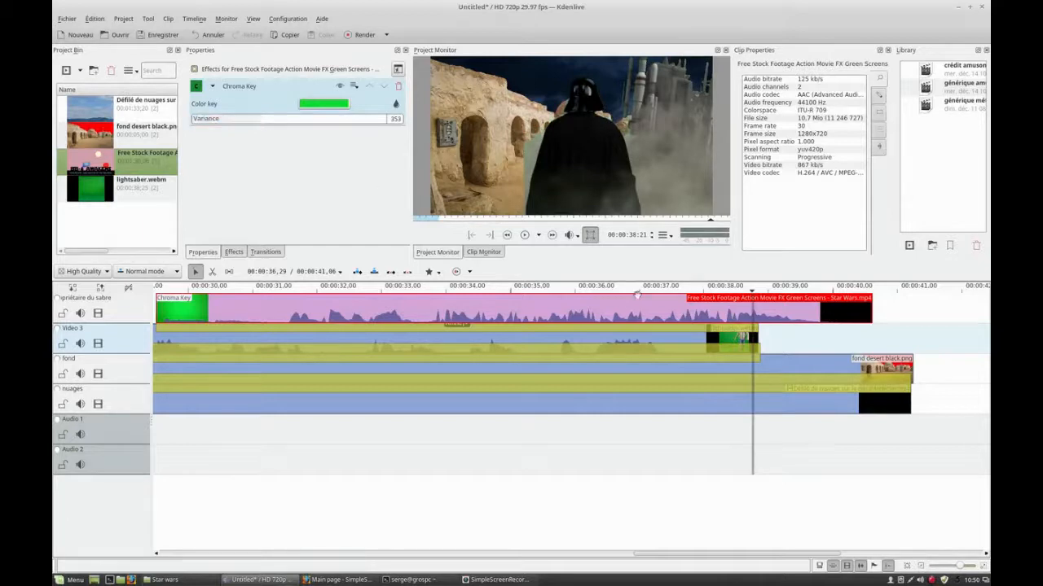
pyautogui.click(265, 291)
pyautogui.click(231, 296)
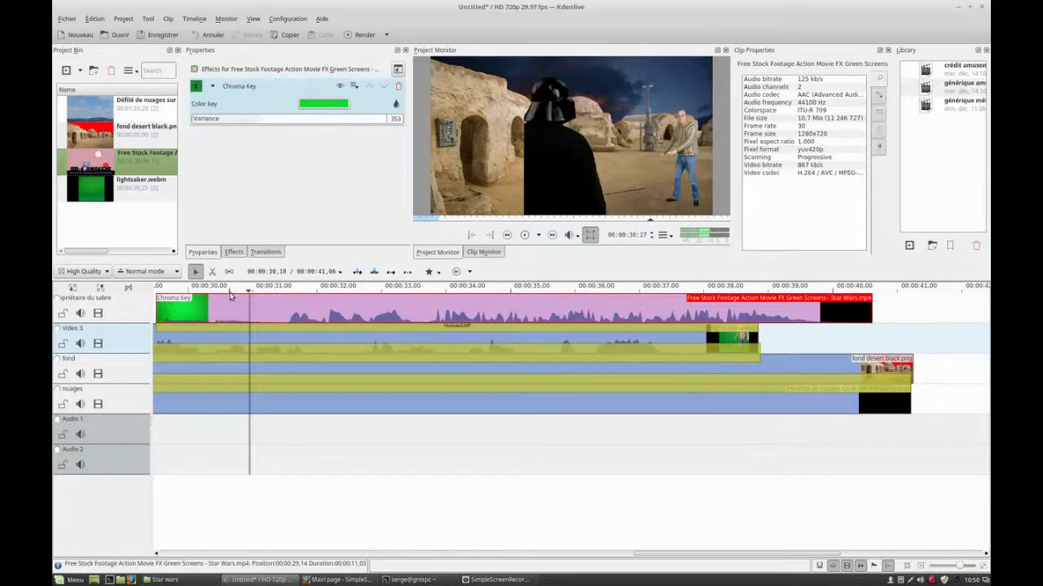
# Insert a new video track named "cache" above the propriétaire du sabre track.
pyautogui.rightClick(115, 312)
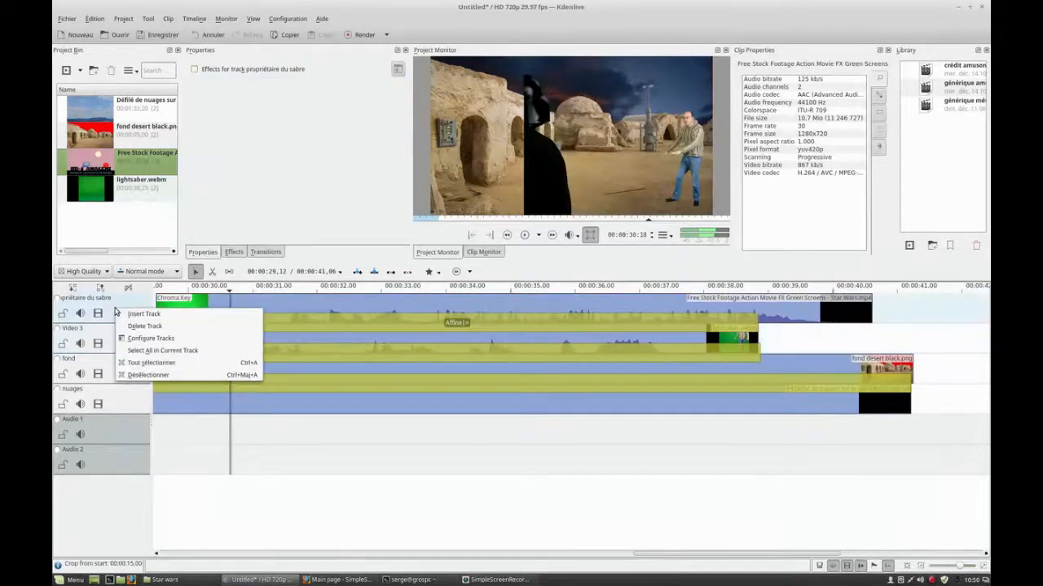
pyautogui.click(135, 318)
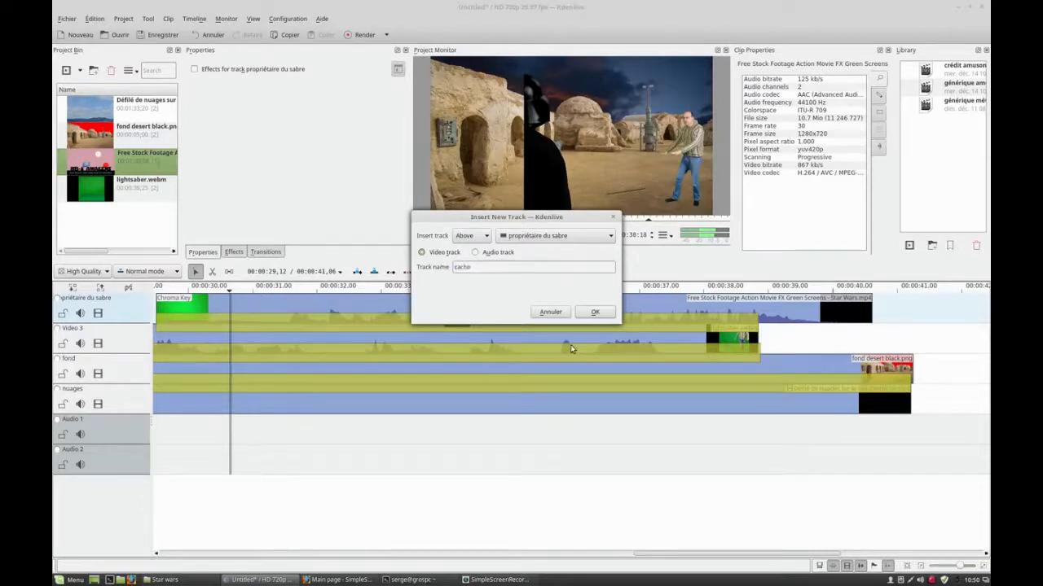
pyautogui.click(596, 312)
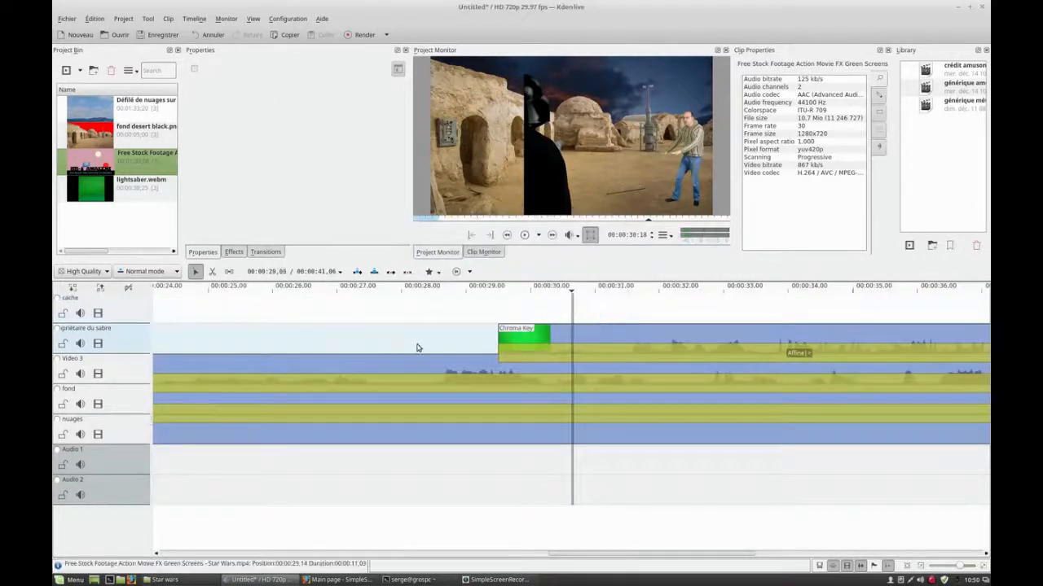
# Import devant.png from the Star wars folder, place it on the cache track at 00:00:28:21 and check how it covers Darth Vader.
pyautogui.click(201, 581)
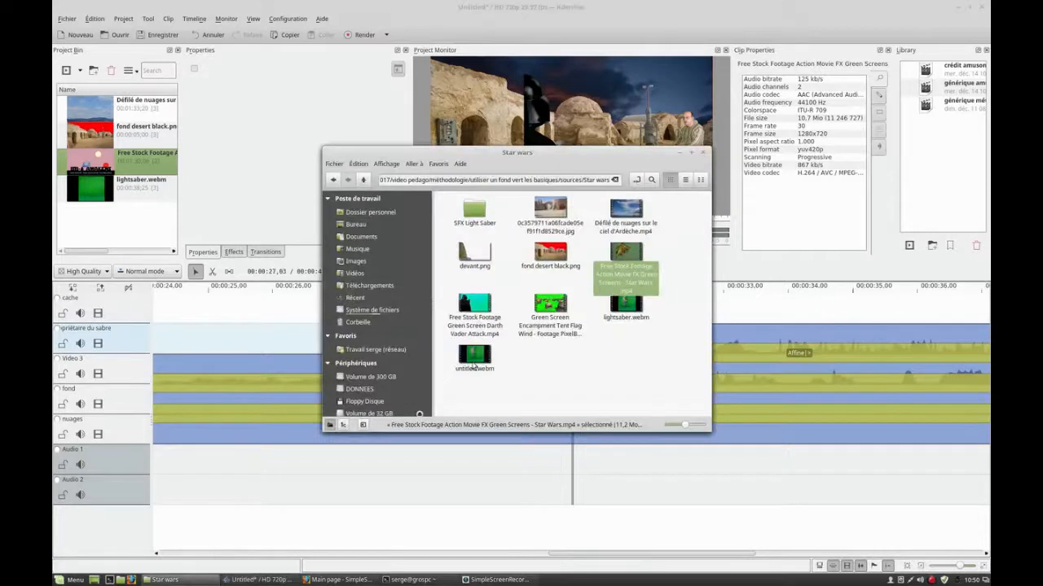
pyautogui.moveTo(471, 256); pyautogui.dragTo(156, 225)
pyautogui.moveTo(118, 139); pyautogui.dragTo(453, 317)
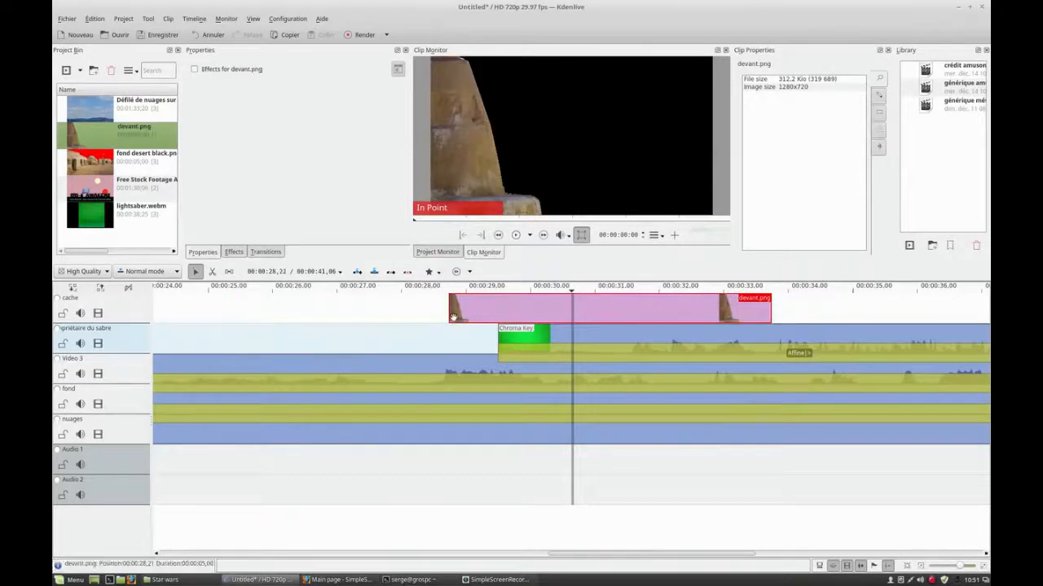
pyautogui.click(509, 292)
pyautogui.click(510, 292)
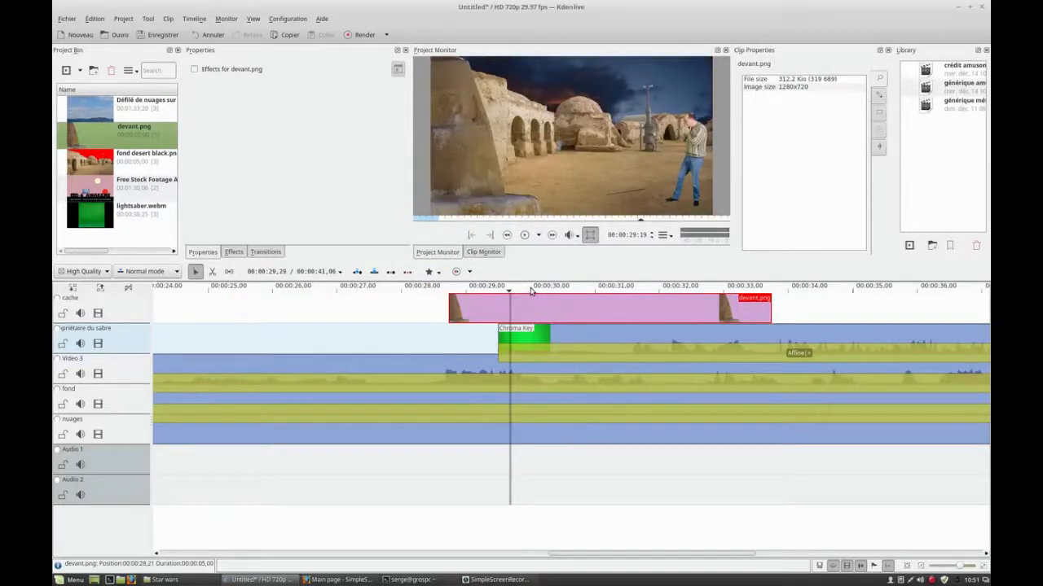
pyautogui.moveTo(531, 291); pyautogui.dragTo(619, 292)
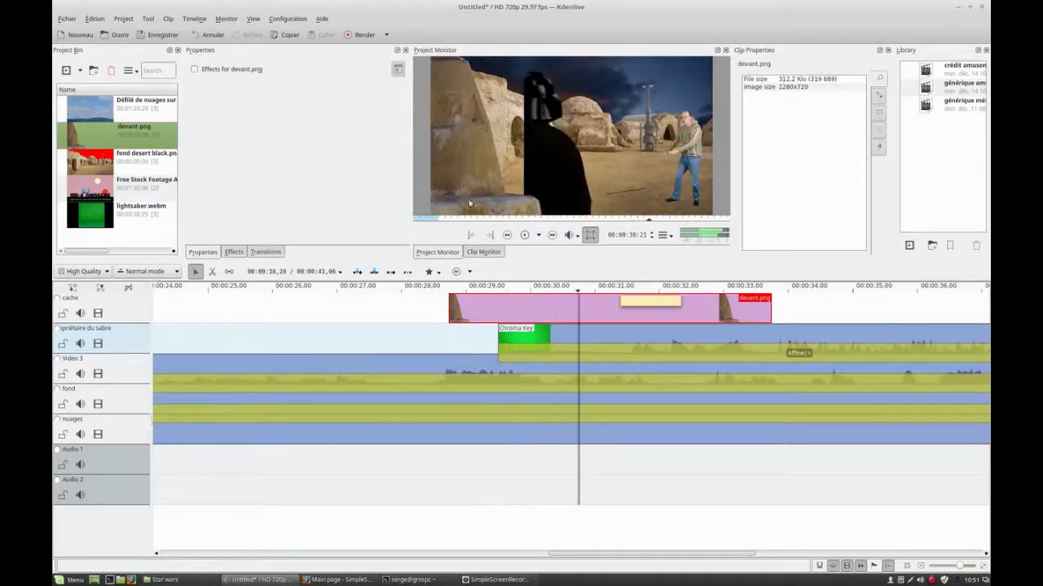
# Apply the Position and Zoom effect to the devant.png clip.
pyautogui.click(265, 252)
pyautogui.click(235, 252)
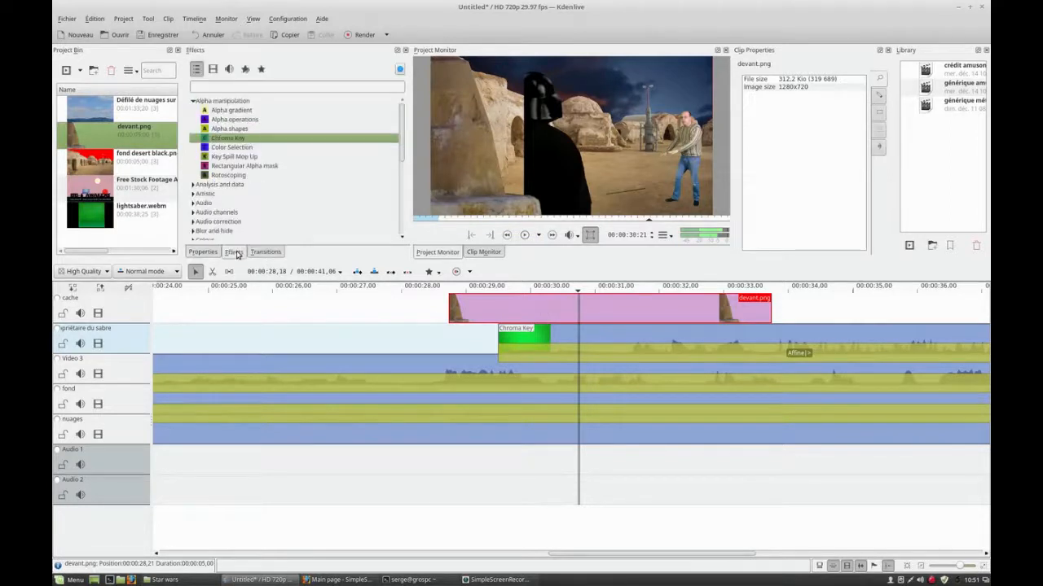
pyautogui.scroll(-4, 244, 179)
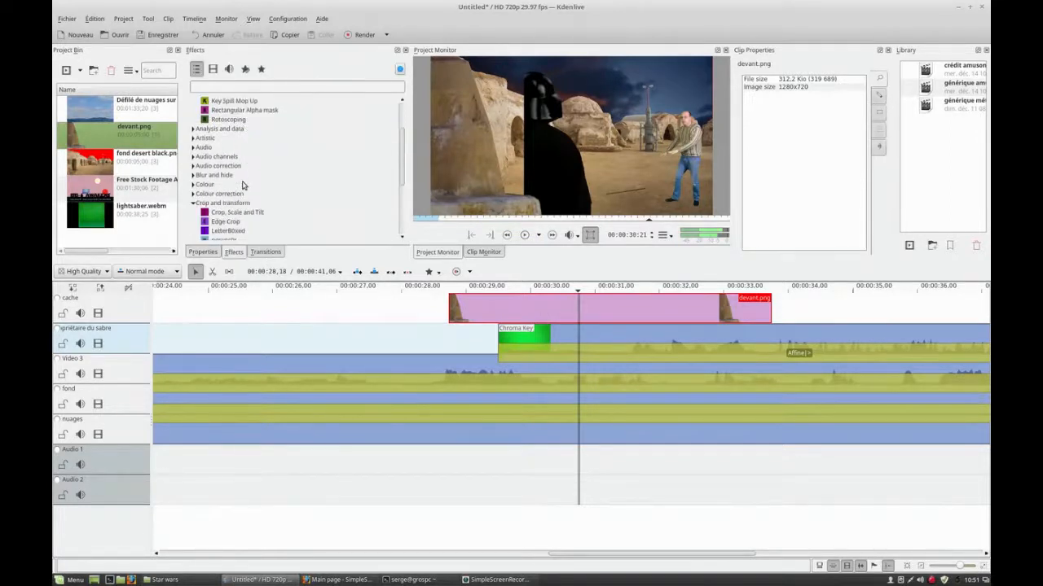
pyautogui.click(232, 202)
pyautogui.moveTo(232, 197); pyautogui.dragTo(530, 309)
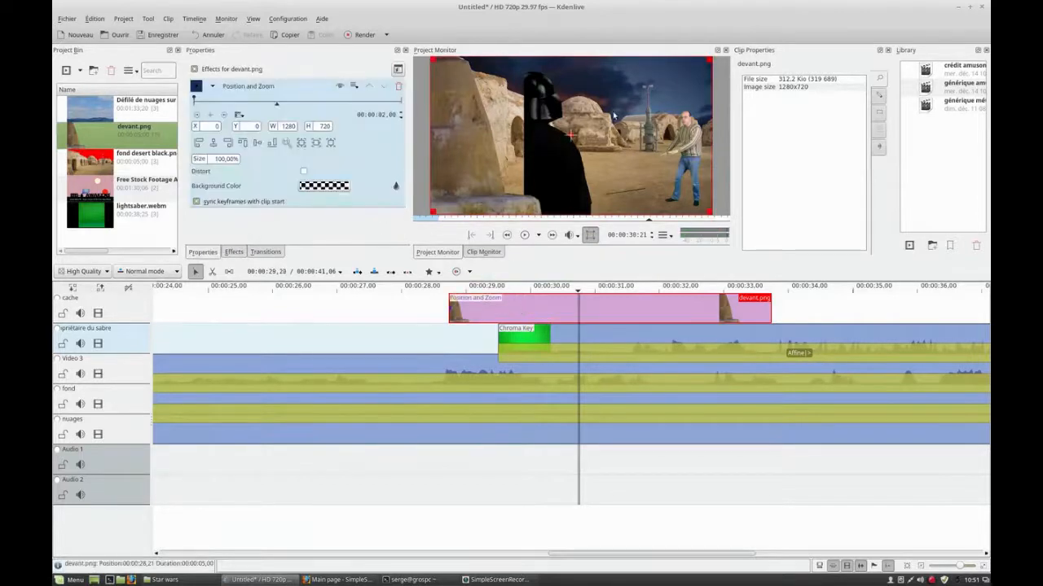
# Enlarge the devant.png wall to about 173.67% and position it at X -41, Y -399 to hide Darth Vader's cut-off edge.
pyautogui.moveTo(706, 61); pyautogui.dragTo(855, 4)
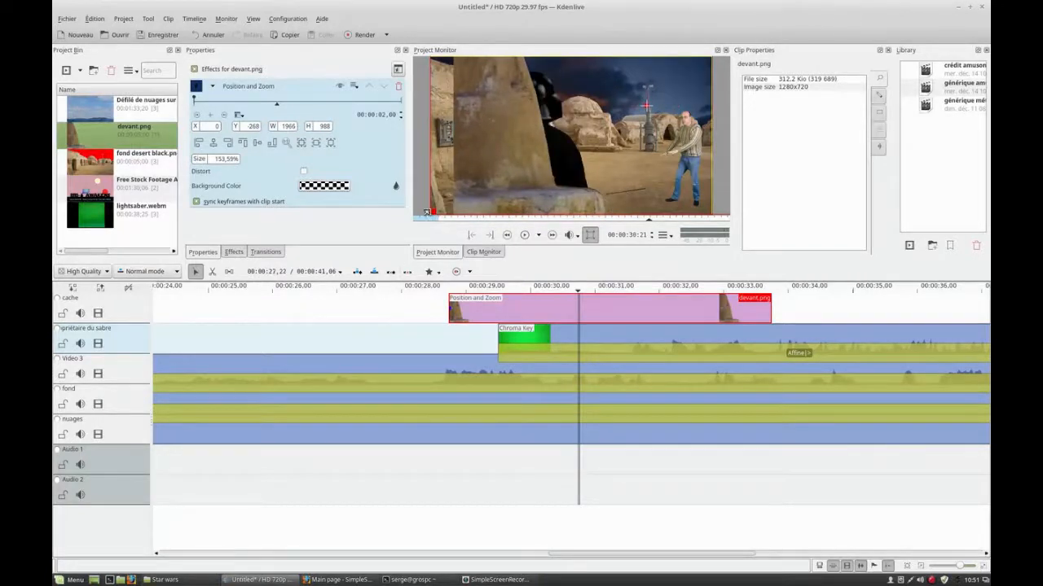
pyautogui.moveTo(424, 217); pyautogui.dragTo(374, 270)
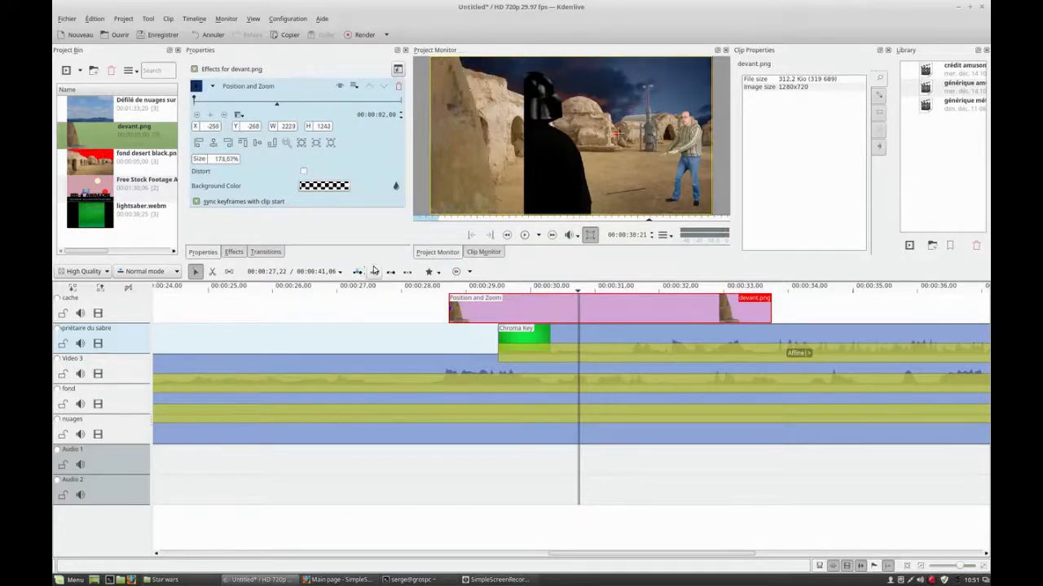
pyautogui.moveTo(643, 125); pyautogui.dragTo(667, 104)
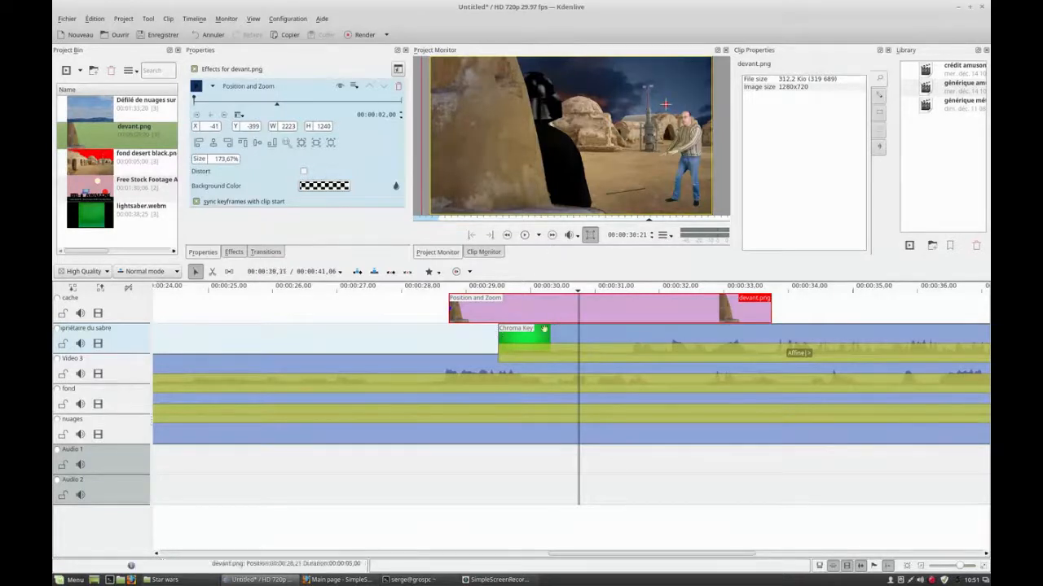
# Extend the end of the devant.png clip and trim the fond and nuages clips to the end of the Darth Vader clip.
pyautogui.scroll(-2, 580, 319)
pyautogui.scroll(-2, 580, 319)
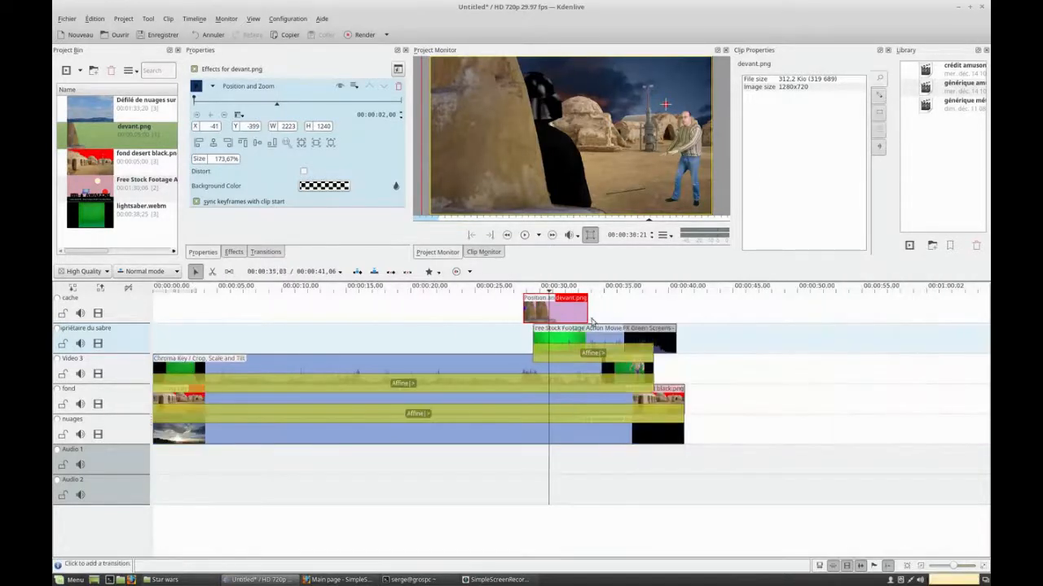
pyautogui.moveTo(658, 309); pyautogui.dragTo(675, 309)
pyautogui.moveTo(683, 394); pyautogui.dragTo(675, 420)
pyautogui.click(679, 413)
# Extend the start of the devant.png clip back to 00:00:00:00 so the wall covers the whole timeline.
pyautogui.moveTo(522, 315); pyautogui.dragTo(158, 314)
pyautogui.hotkey('ctrl', '-')
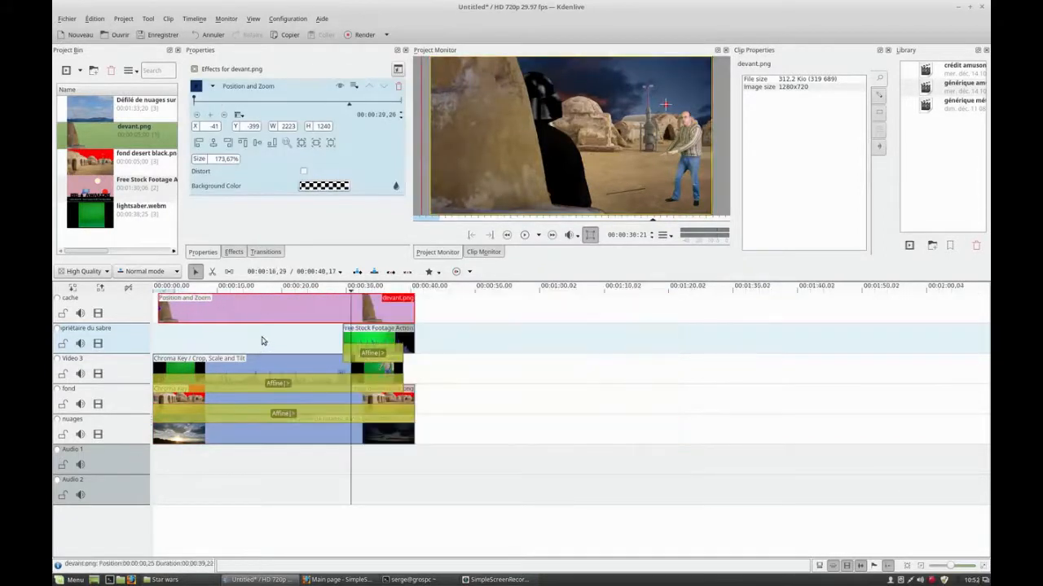
pyautogui.moveTo(160, 306); pyautogui.dragTo(155, 306)
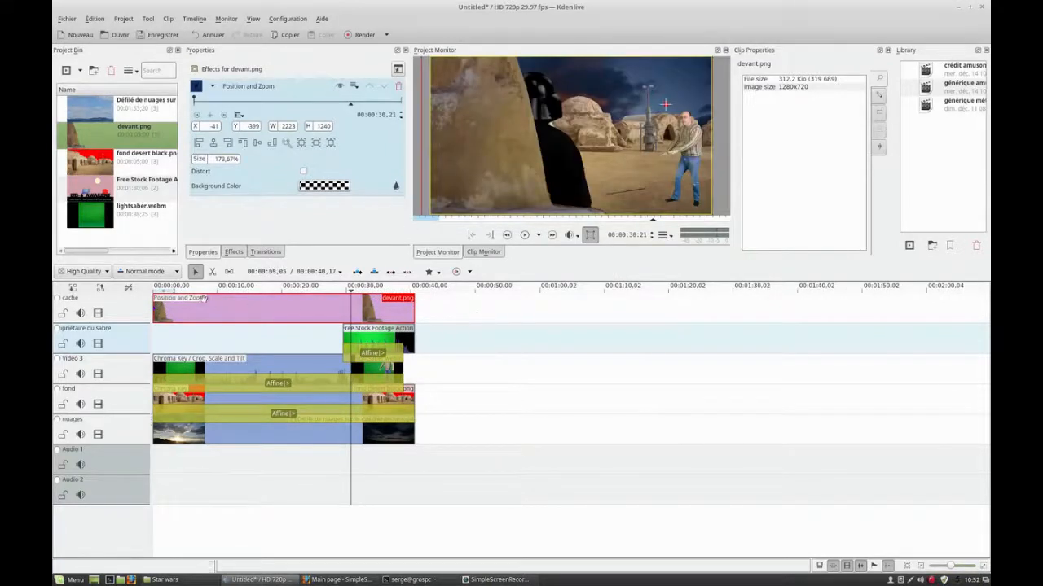
# Save the project as démo in the Documents folder and play the composite from the beginning.
pyautogui.click(170, 36)
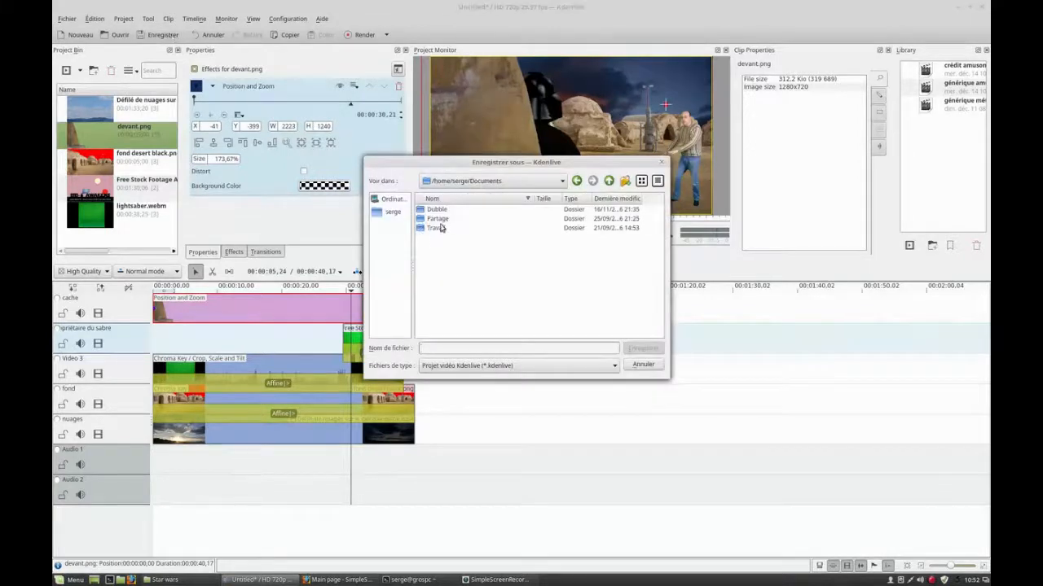
pyautogui.write('démo')
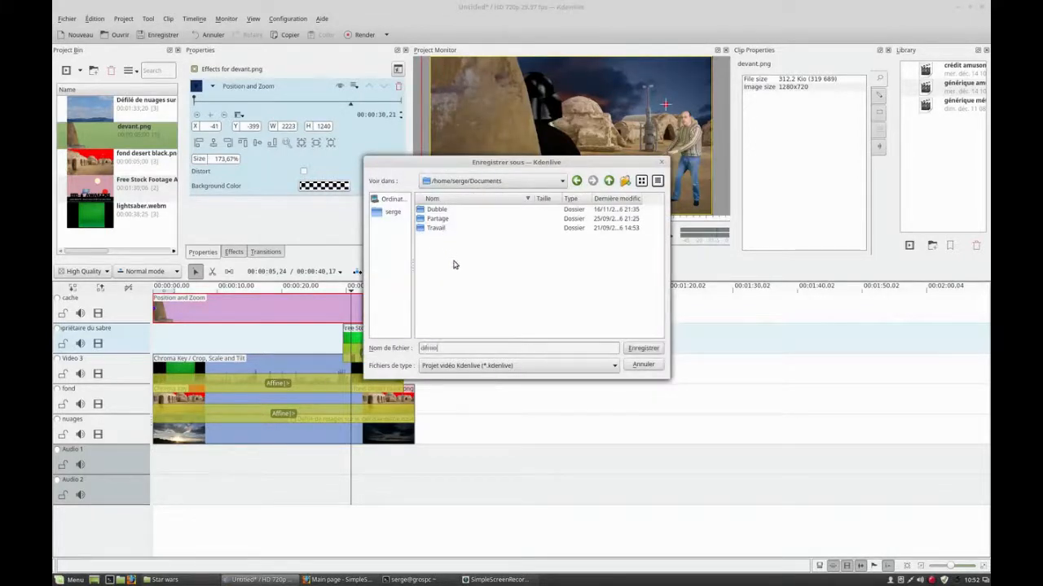
pyautogui.press('Return')
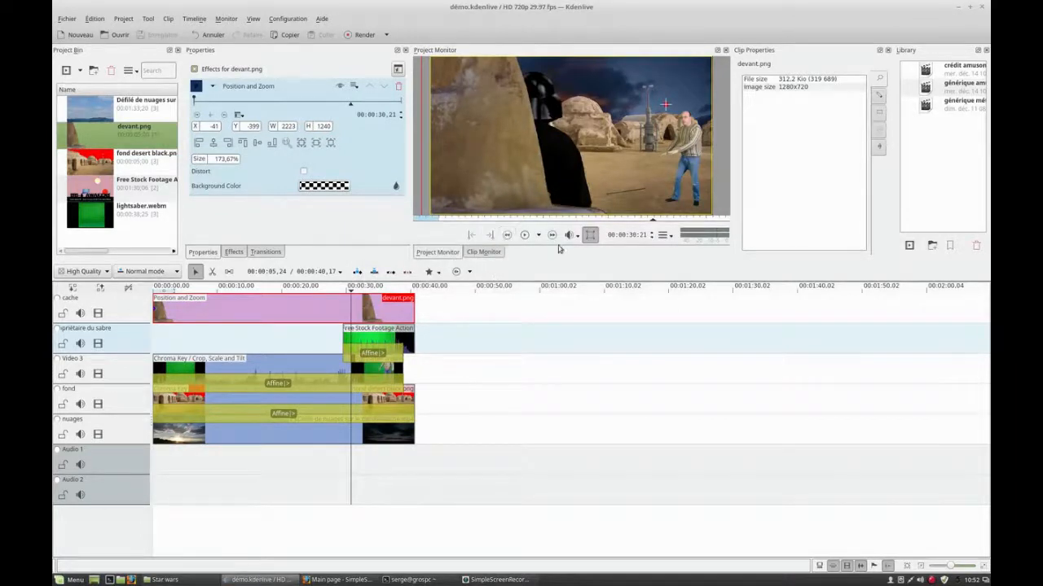
pyautogui.click(157, 289)
pyautogui.click(525, 234)
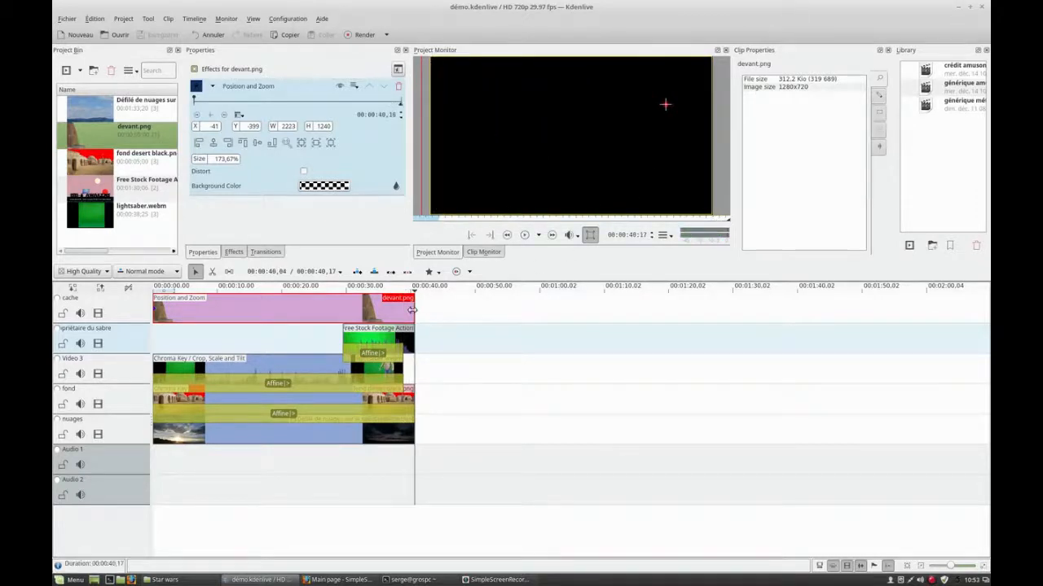
# Shorten the devant.png clip to a duration of 00:00:38:24 and check the frames just after its end.
pyautogui.moveTo(412, 309); pyautogui.dragTo(401, 310)
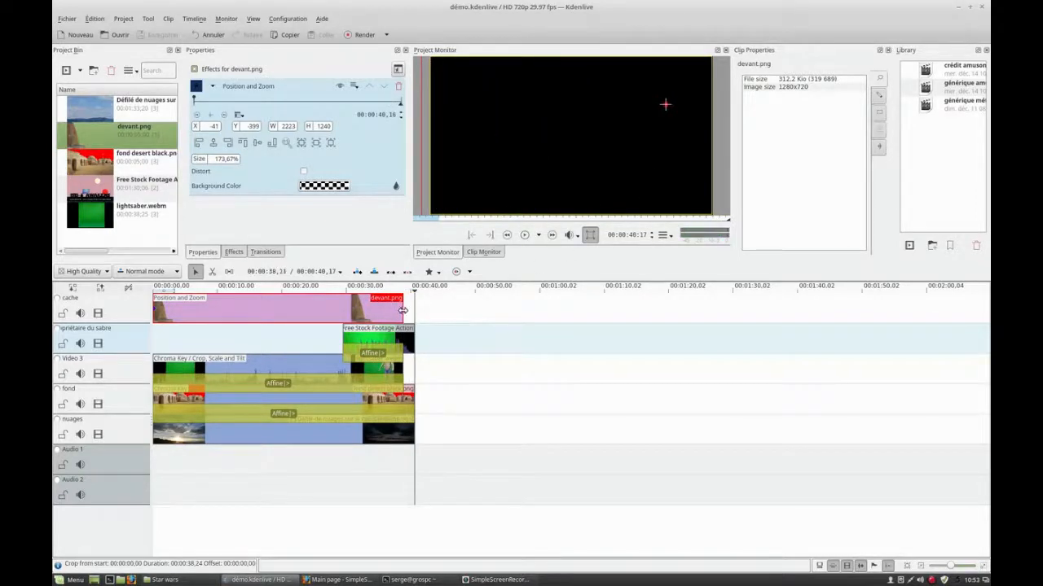
pyautogui.click(405, 292)
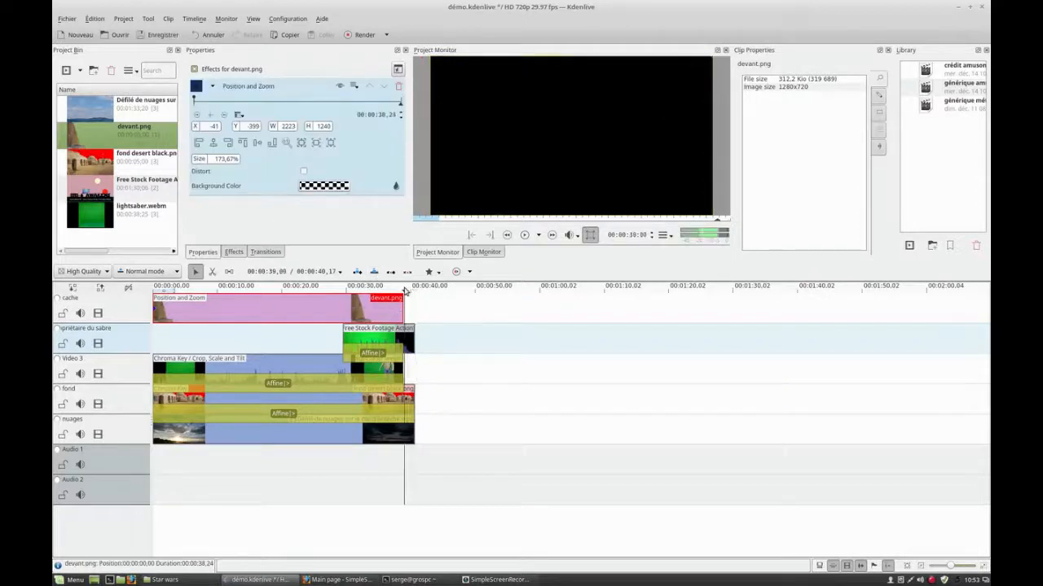
pyautogui.moveTo(404, 292); pyautogui.dragTo(406, 298)
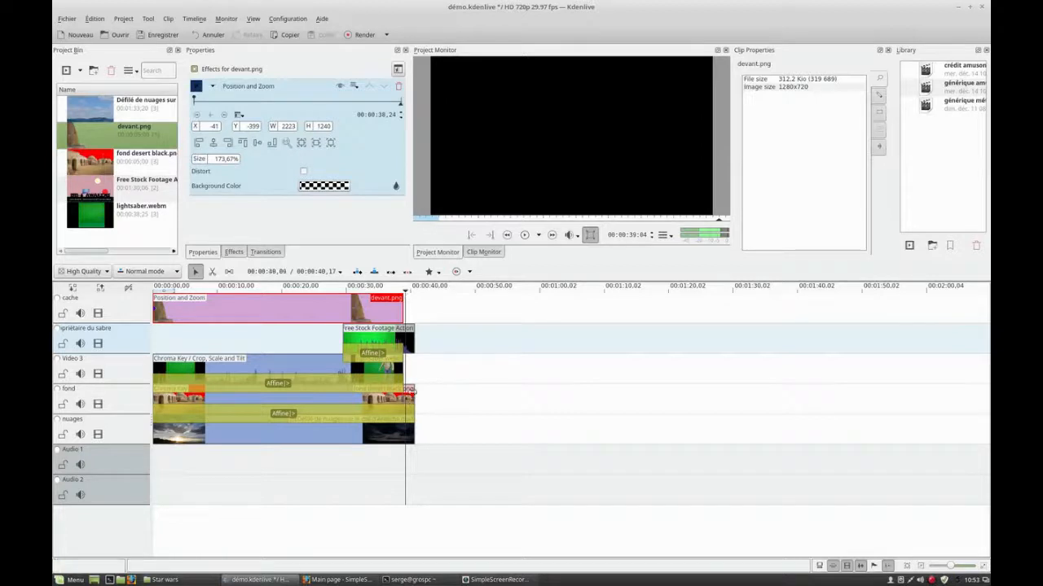
# Extend the Affine transition to the end of the Darth Vader clip and step through the frames around 00:00:38:25.
pyautogui.click(407, 371)
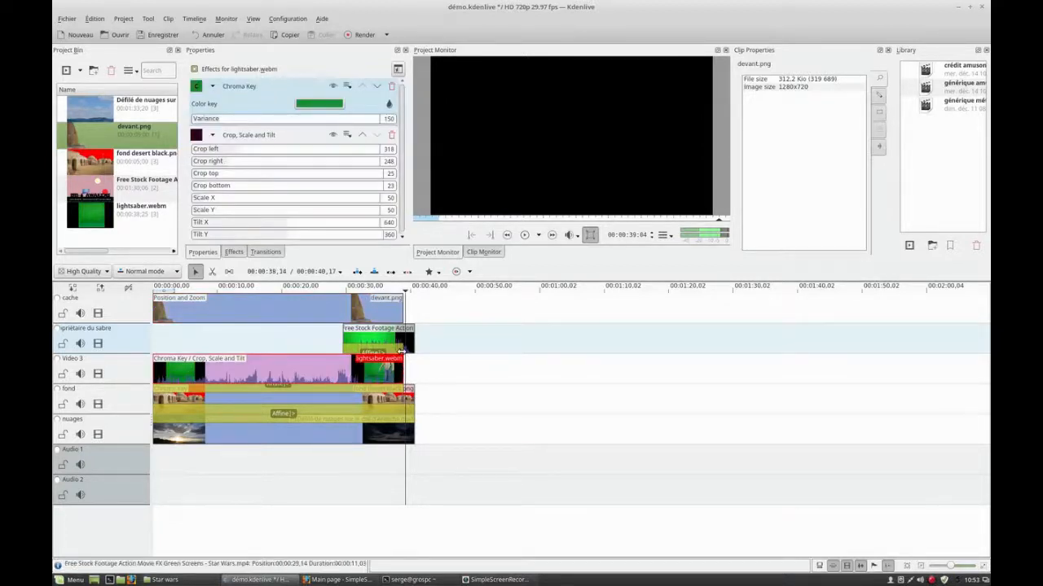
pyautogui.click(402, 350)
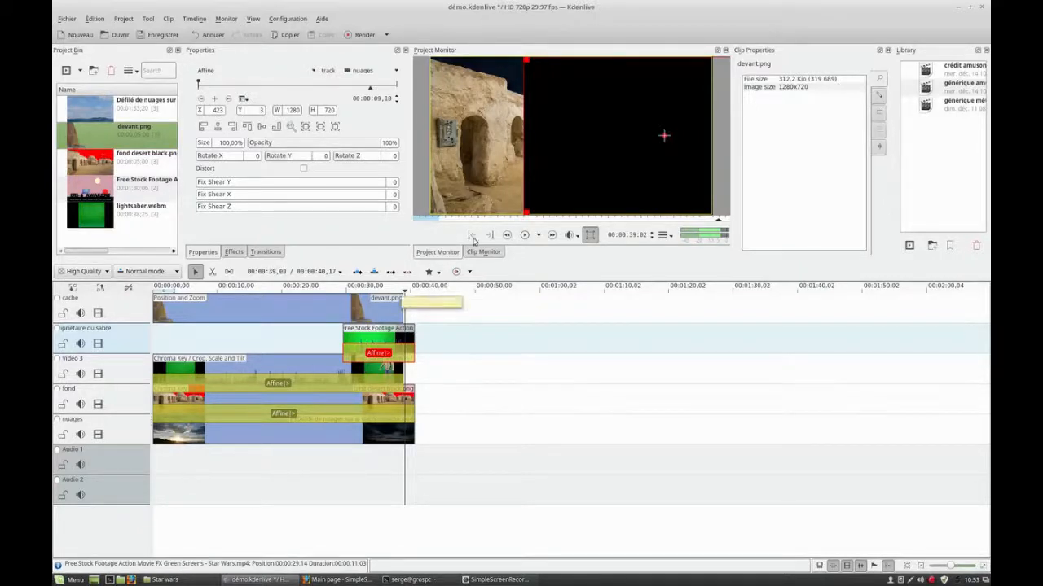
pyautogui.scroll(10, 502, 170)
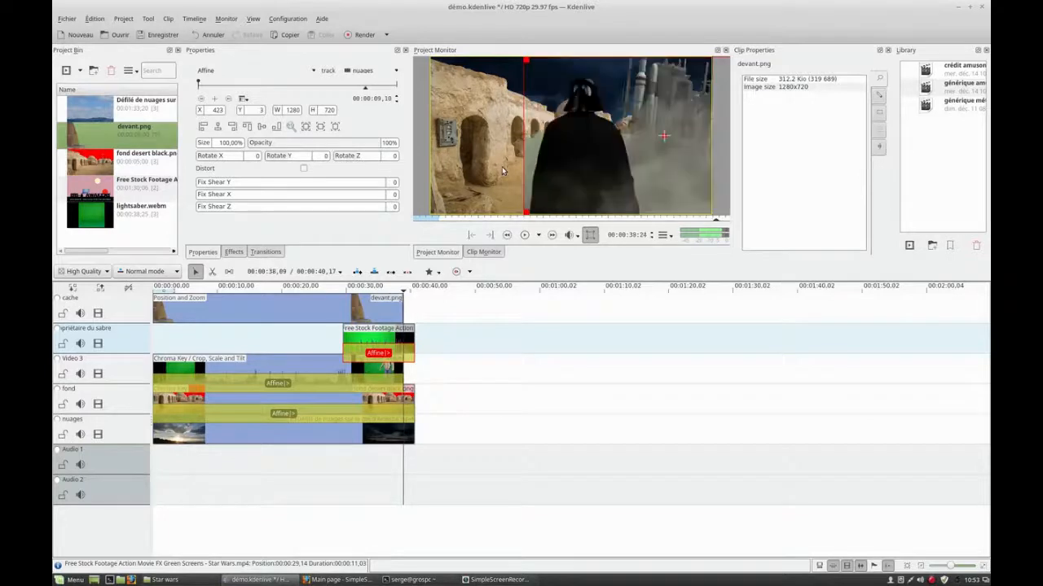
pyautogui.scroll(-1, 502, 171)
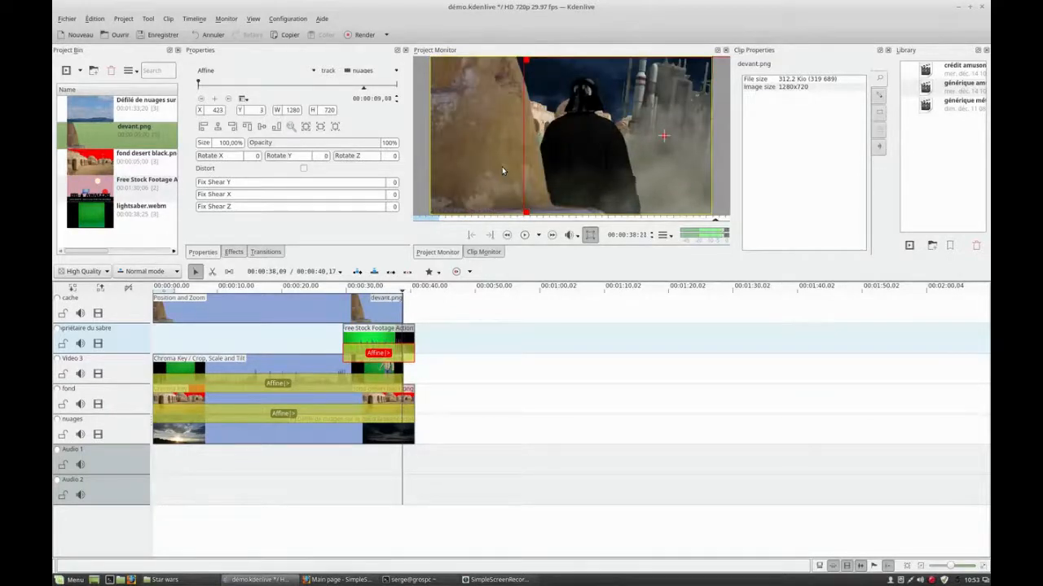
pyautogui.scroll(-3, 502, 170)
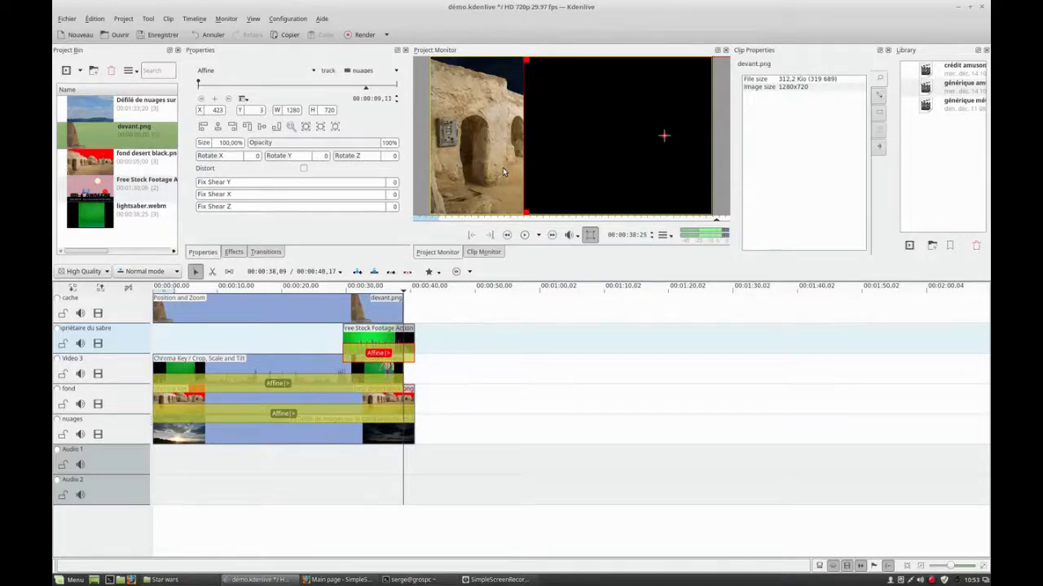
pyautogui.scroll(4, 503, 167)
pyautogui.scroll(-1, 471, 193)
# Trim the Darth Vader, fond and nuages clips to end together with devant.png at 00:00:38:25, and save the project.
pyautogui.click(405, 335)
pyautogui.moveTo(404, 335); pyautogui.dragTo(403, 336)
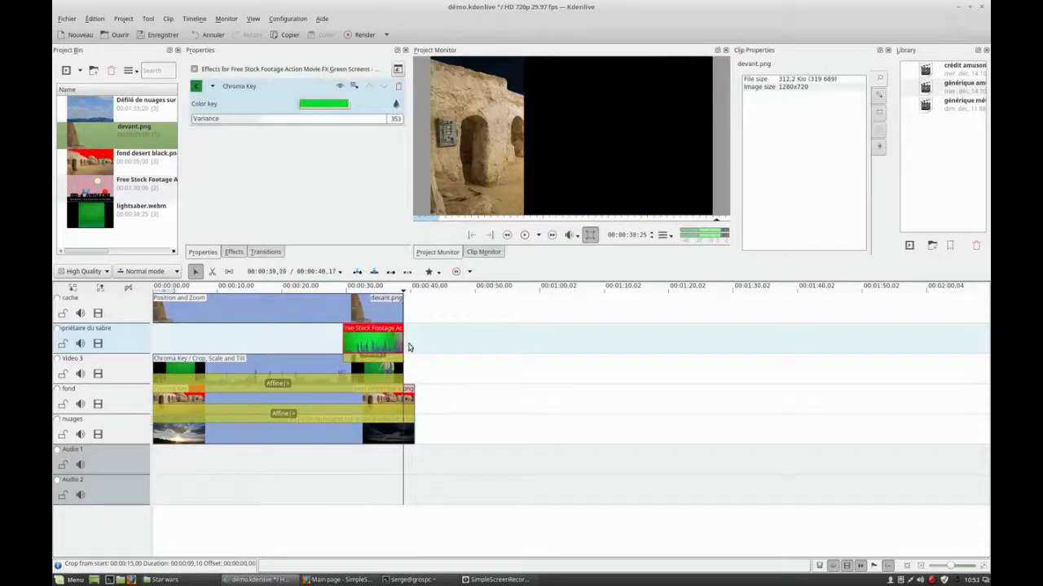
pyautogui.moveTo(412, 390); pyautogui.dragTo(402, 421)
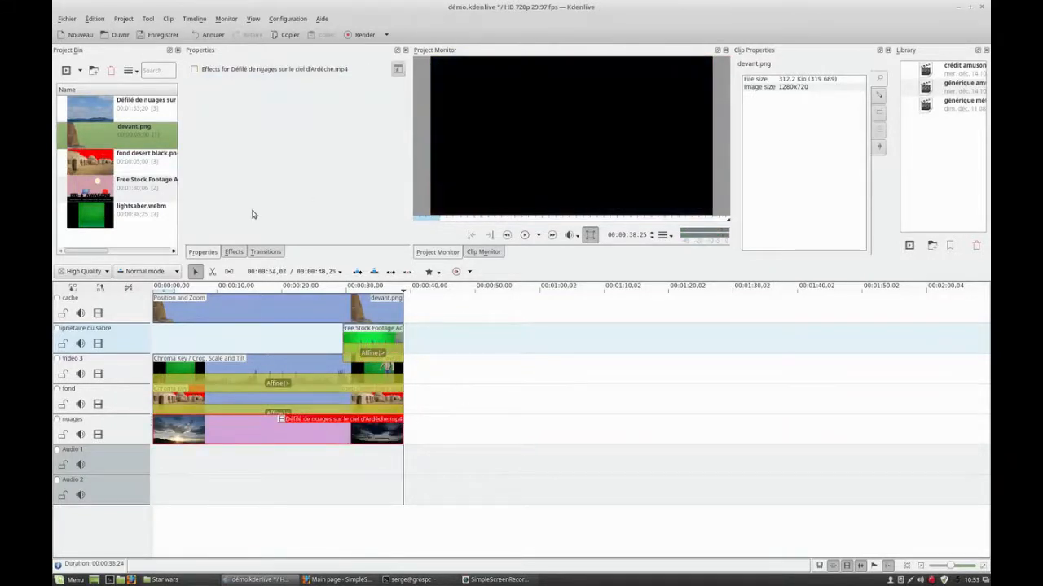
pyautogui.click(157, 34)
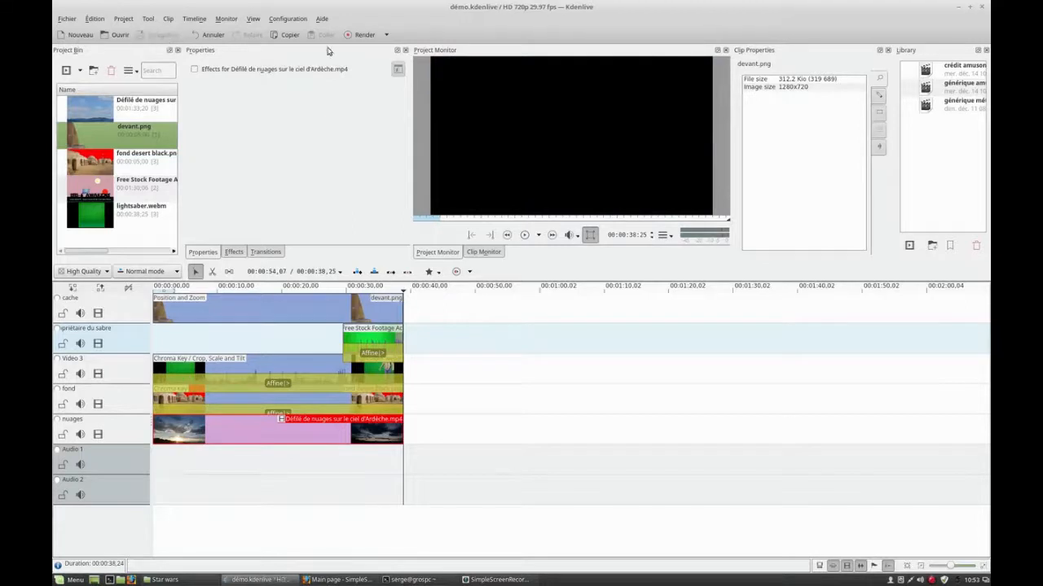
# Render the full project in WebM format to the output file demo.webm in the Documents folder.
pyautogui.click(360, 34)
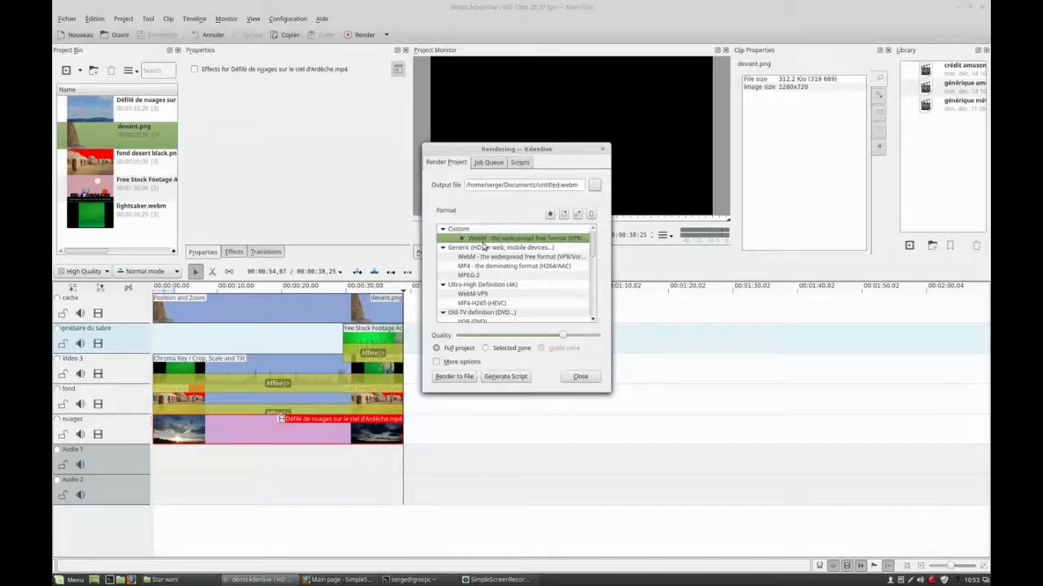
pyautogui.doubleClick(549, 186)
pyautogui.write('demo')
pyautogui.click(455, 378)
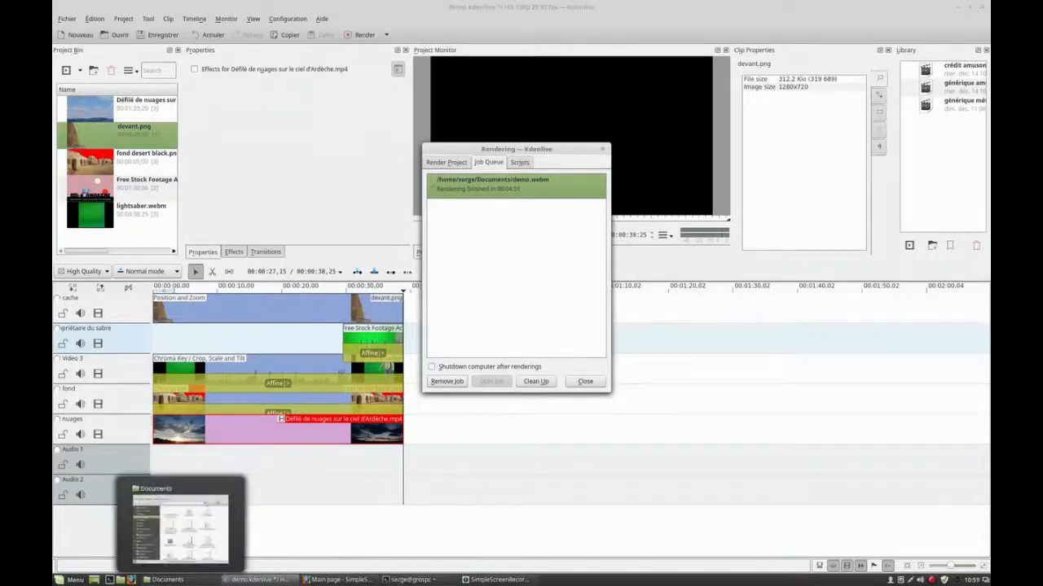
# Switch to the Documents folder window and open the rendered demo.webm in VLC to review the result.
pyautogui.click(167, 580)
pyautogui.moveTo(790, 300); pyautogui.dragTo(746, 179)
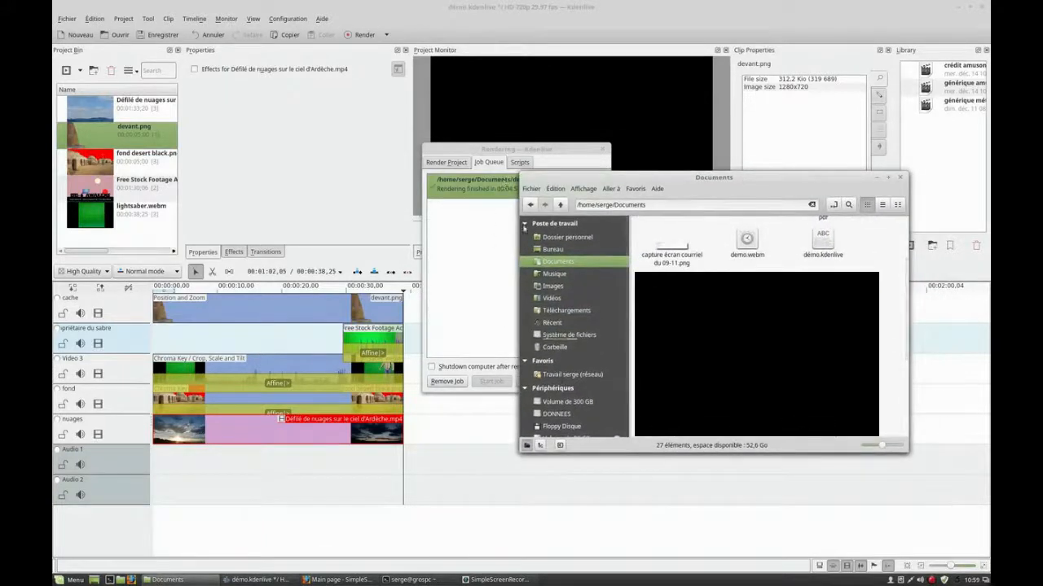
pyautogui.doubleClick(747, 242)
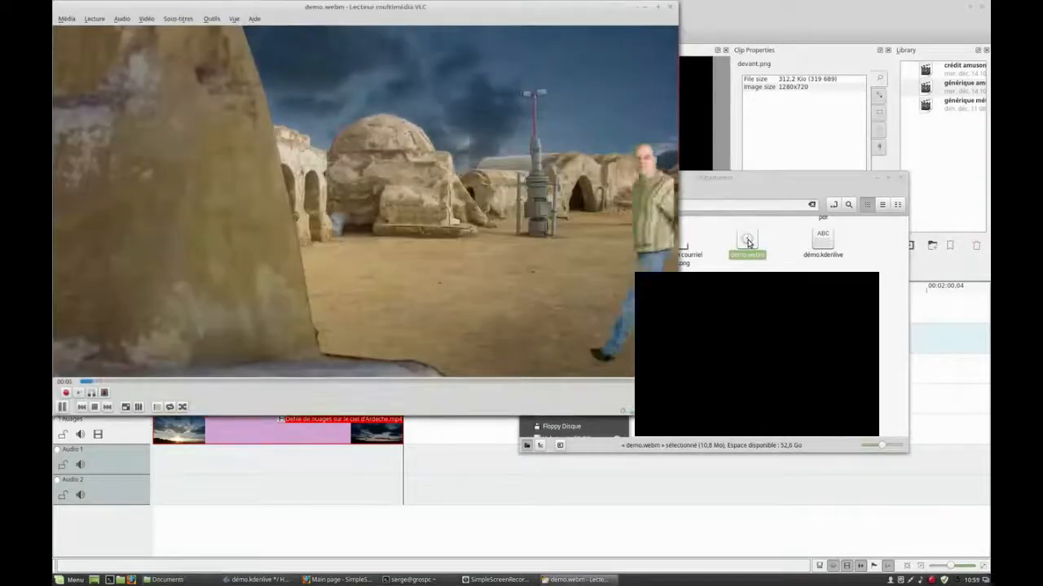